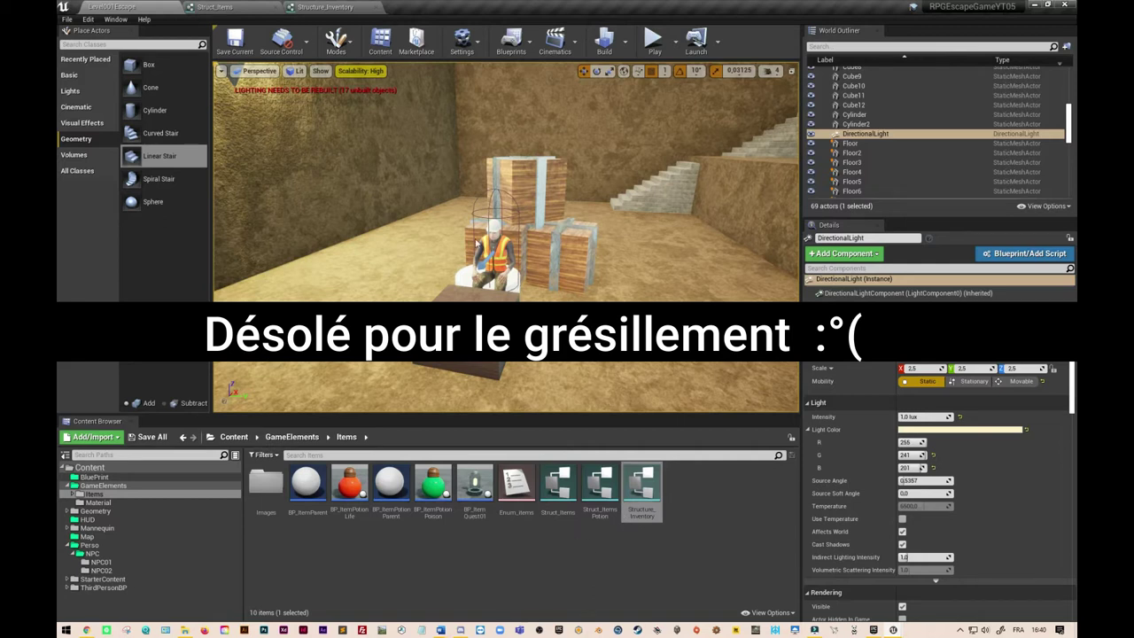
# - Look through the NPC blueprints in Content > Perso > NPC, then go back to the Content root
pyautogui.click(234, 439)
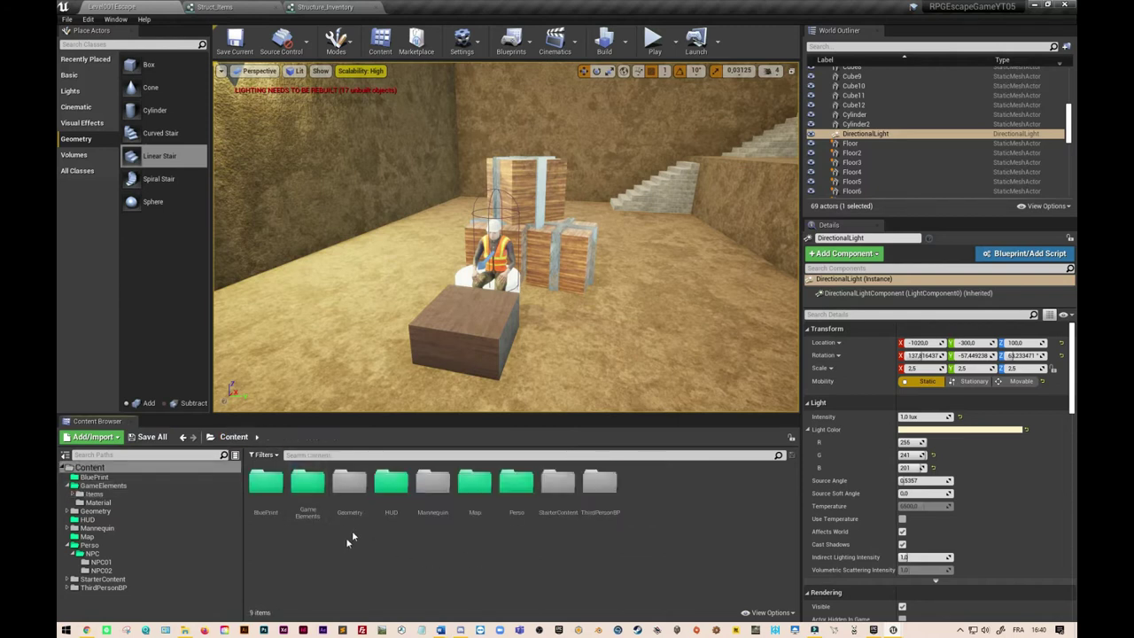
pyautogui.click(517, 489)
pyautogui.doubleClick(517, 489)
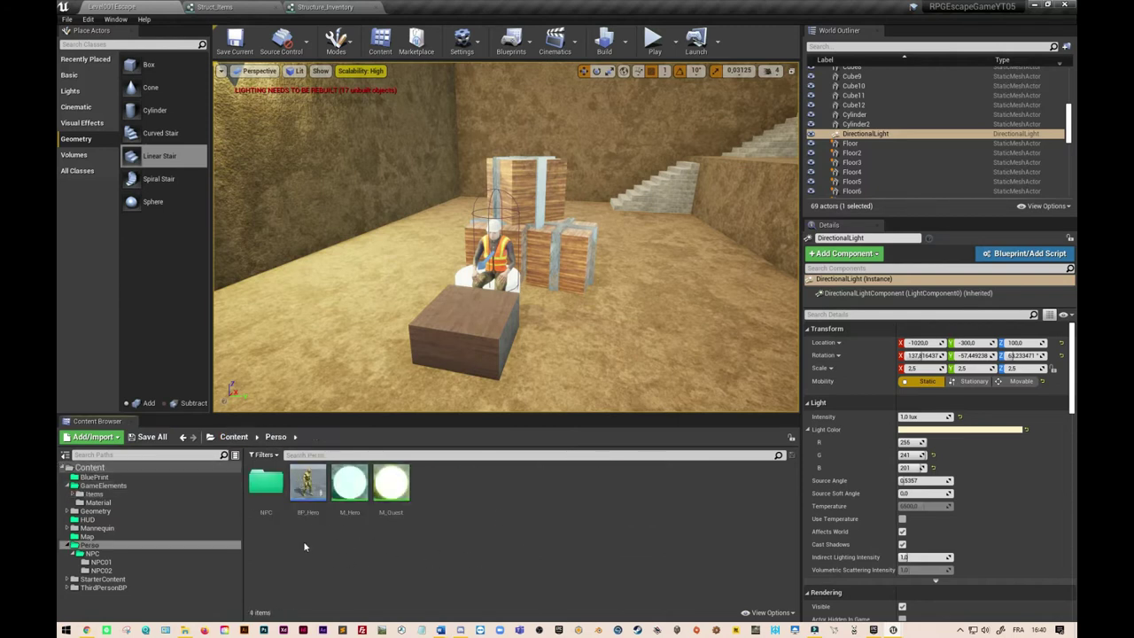
pyautogui.doubleClick(270, 488)
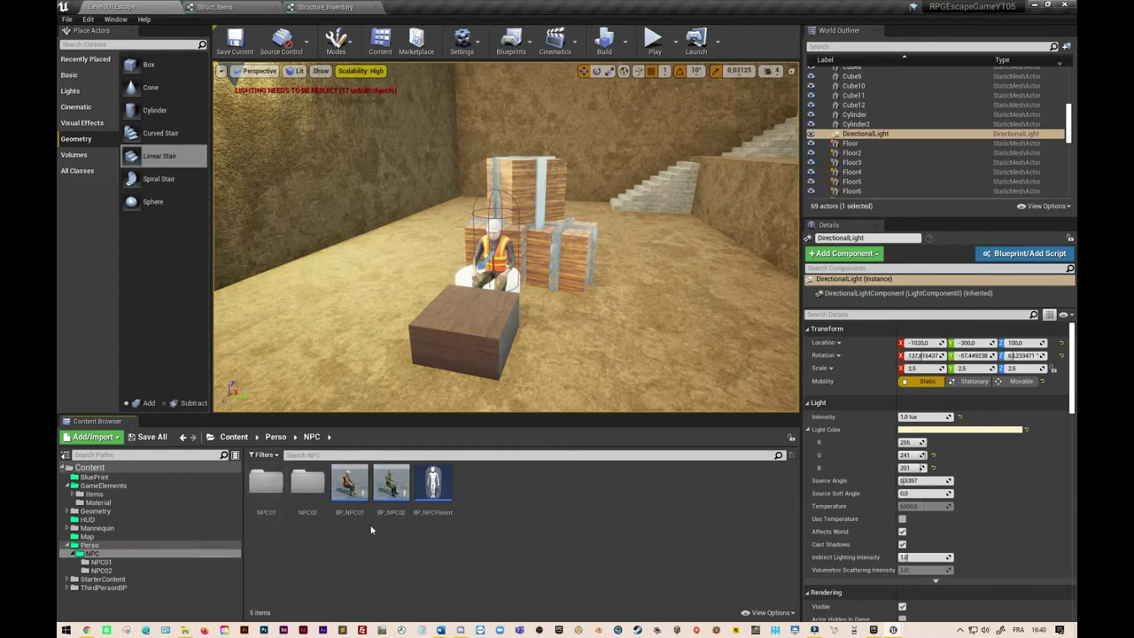
pyautogui.moveTo(352, 490)
pyautogui.click(278, 438)
pyautogui.click(234, 437)
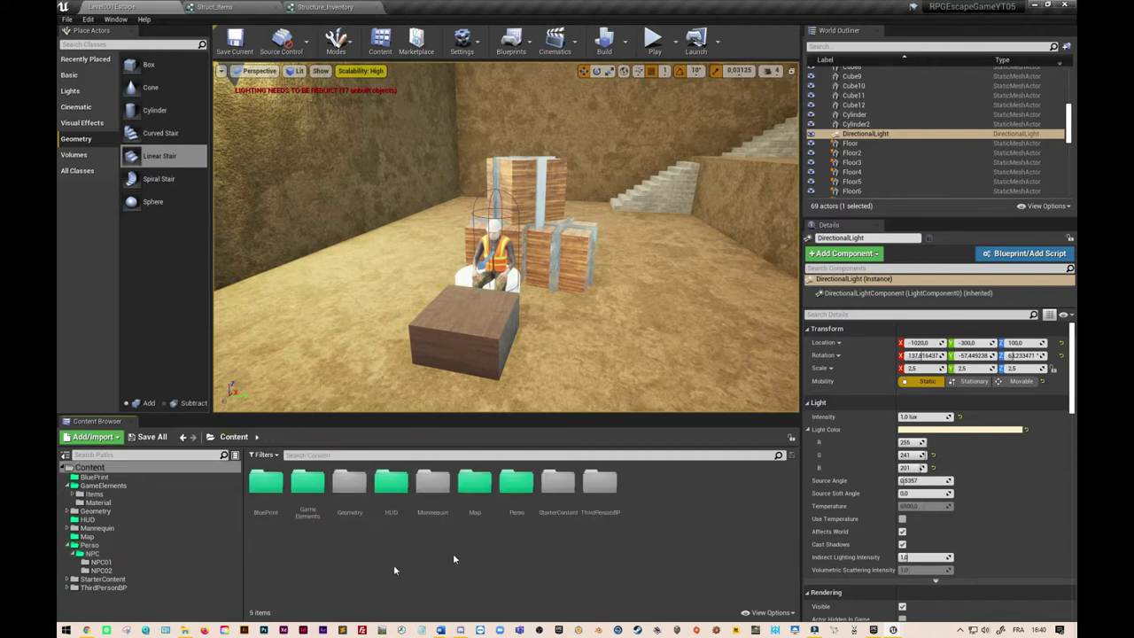
# - Open GameElements > Items and duplicate Structure_Inventory
pyautogui.doubleClick(307, 483)
pyautogui.click(266, 487)
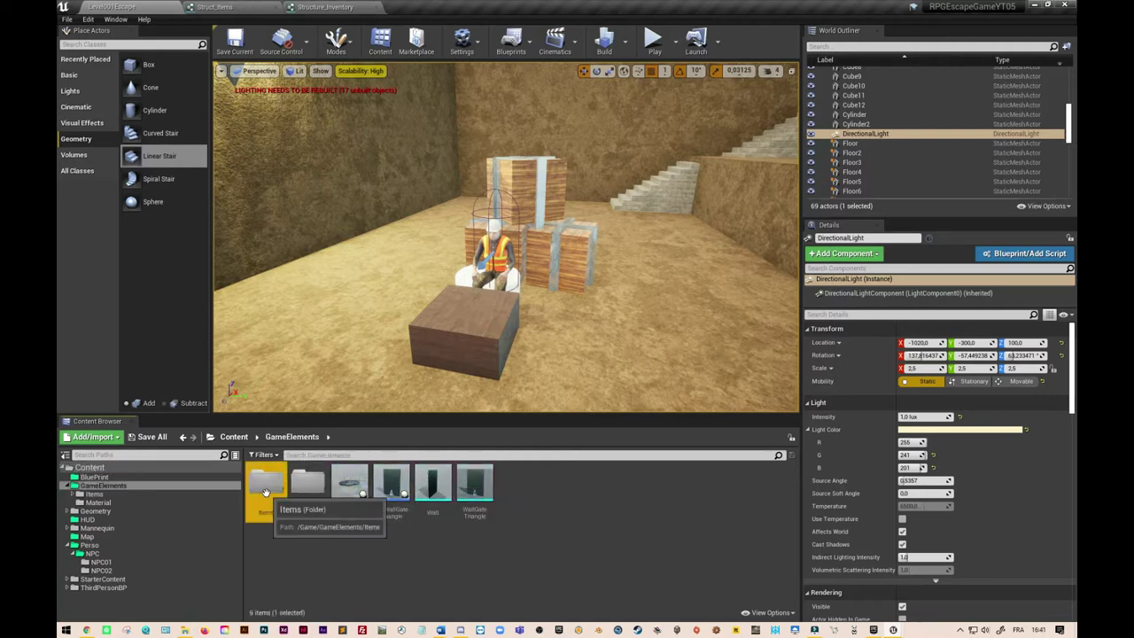
pyautogui.doubleClick(266, 485)
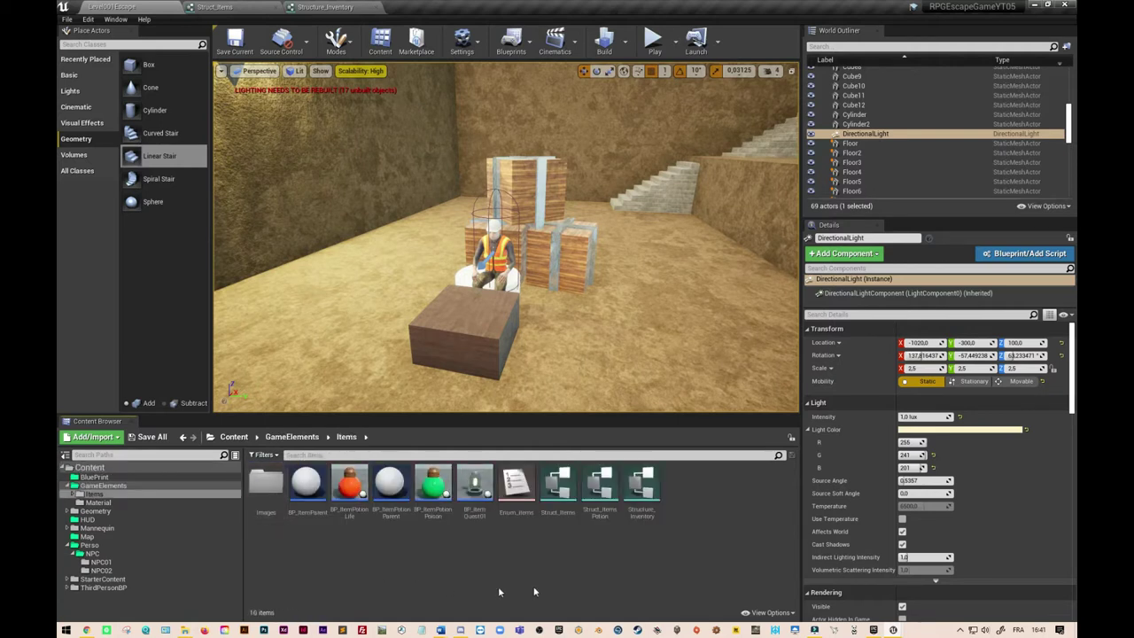
pyautogui.rightClick(645, 495)
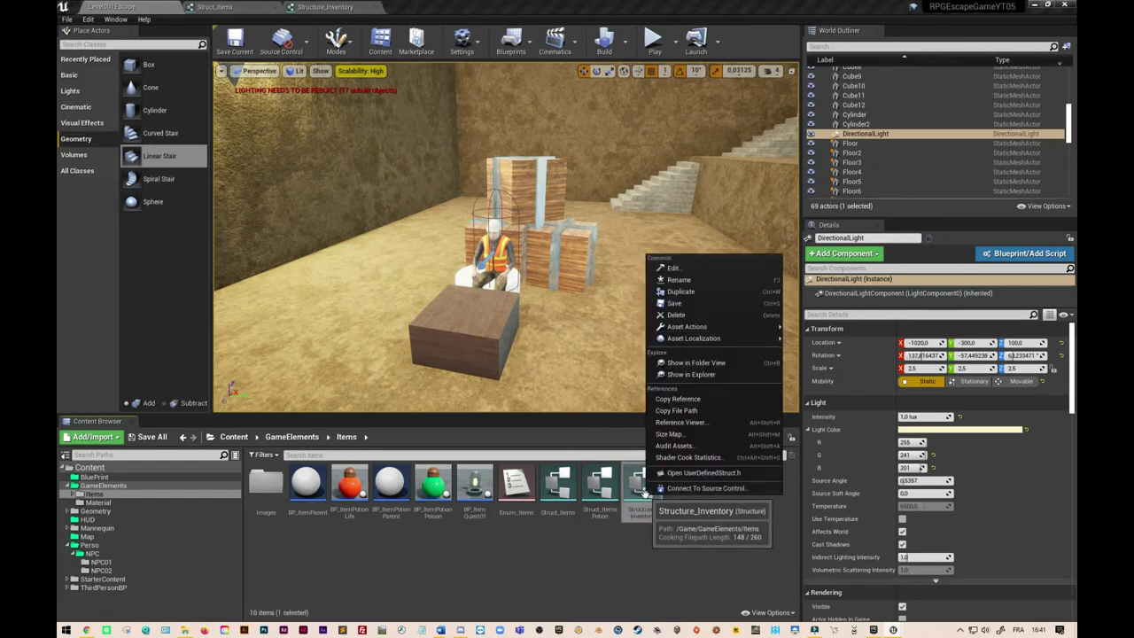
pyautogui.click(684, 292)
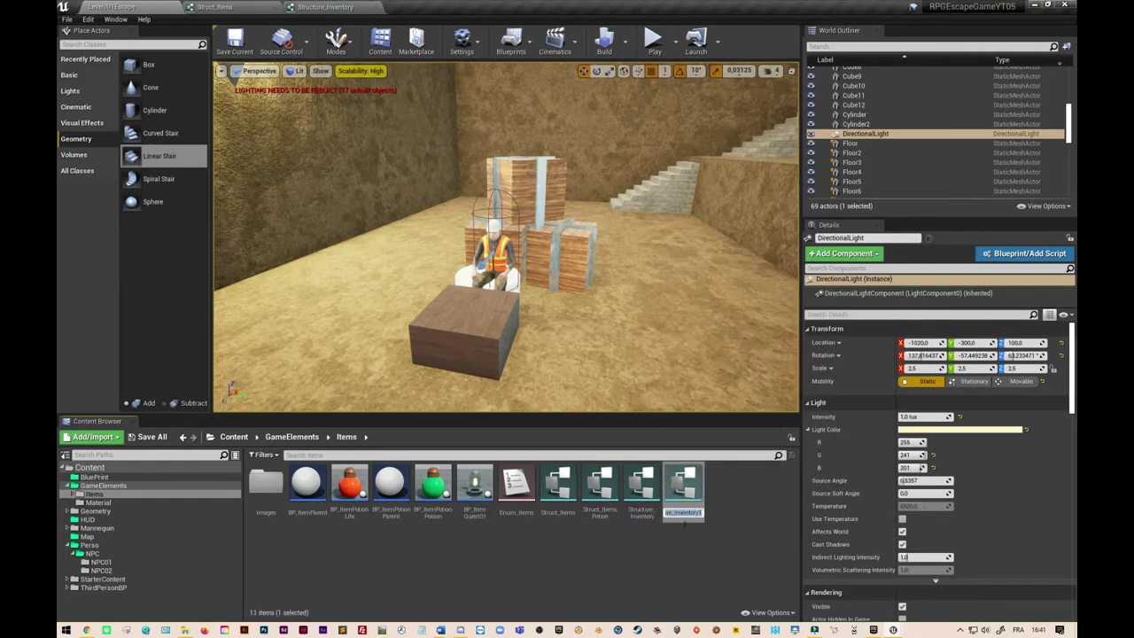
# - Rename the copy to Structure_InventoryNPC and save it
pyautogui.click(700, 512)
pyautogui.press('BackSpace')
pyautogui.press('BackSpace')
pyautogui.write('NPC')
pyautogui.press('Return')
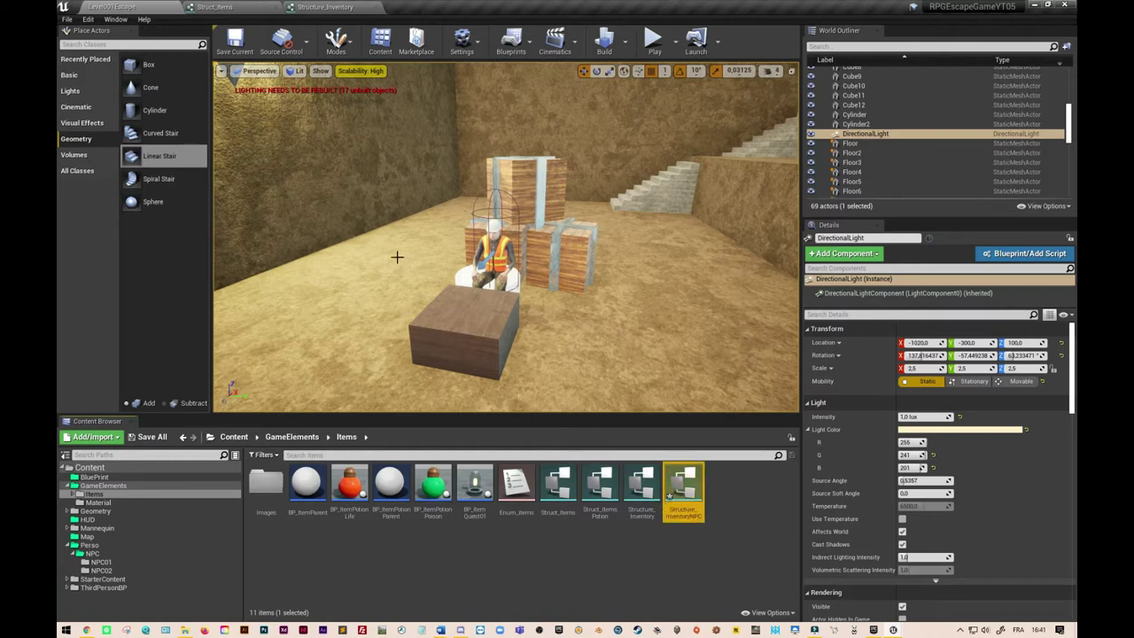
pyautogui.click(152, 437)
pyautogui.click(662, 414)
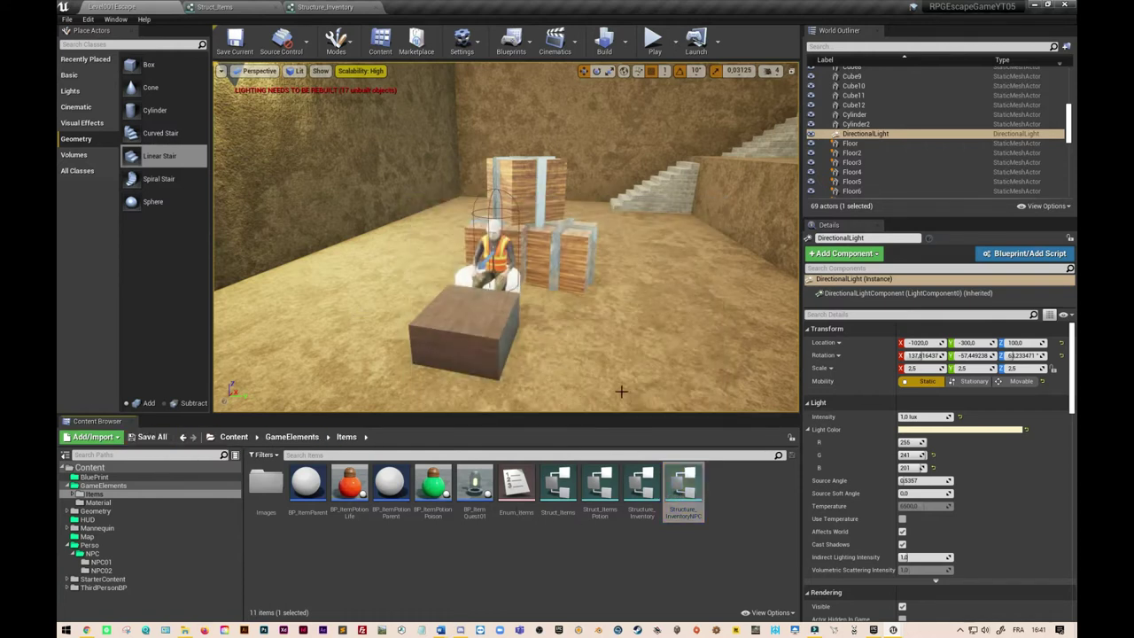
# - In Structure_InventoryNPC, add a new Boolean member and rename MemberVar_6 to Unlimited
pyautogui.doubleClick(683, 487)
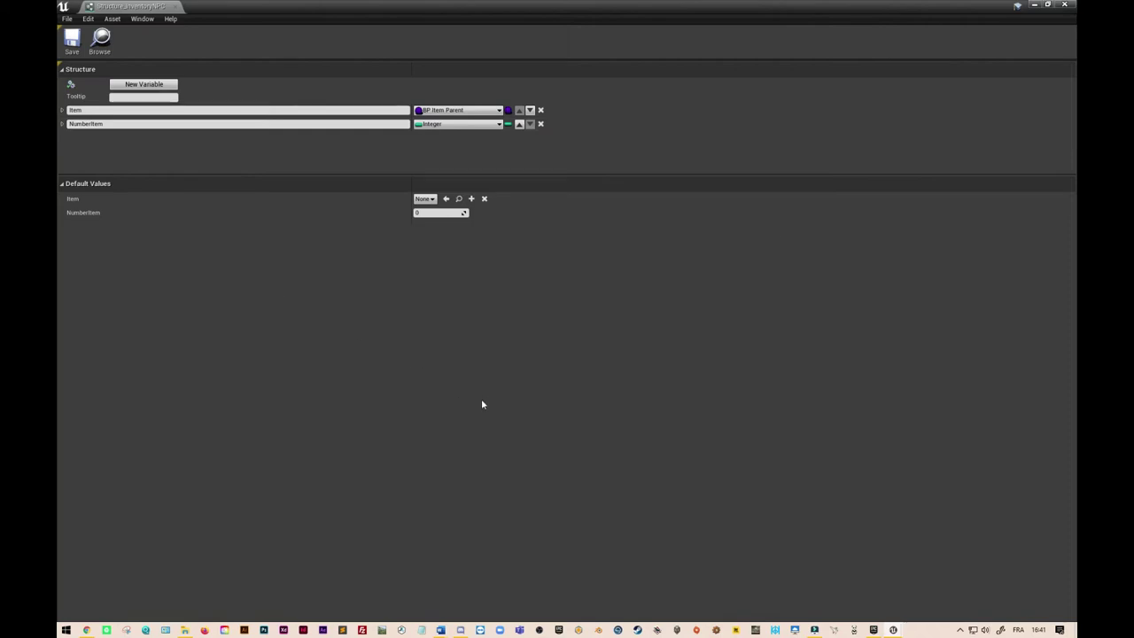
pyautogui.click(155, 85)
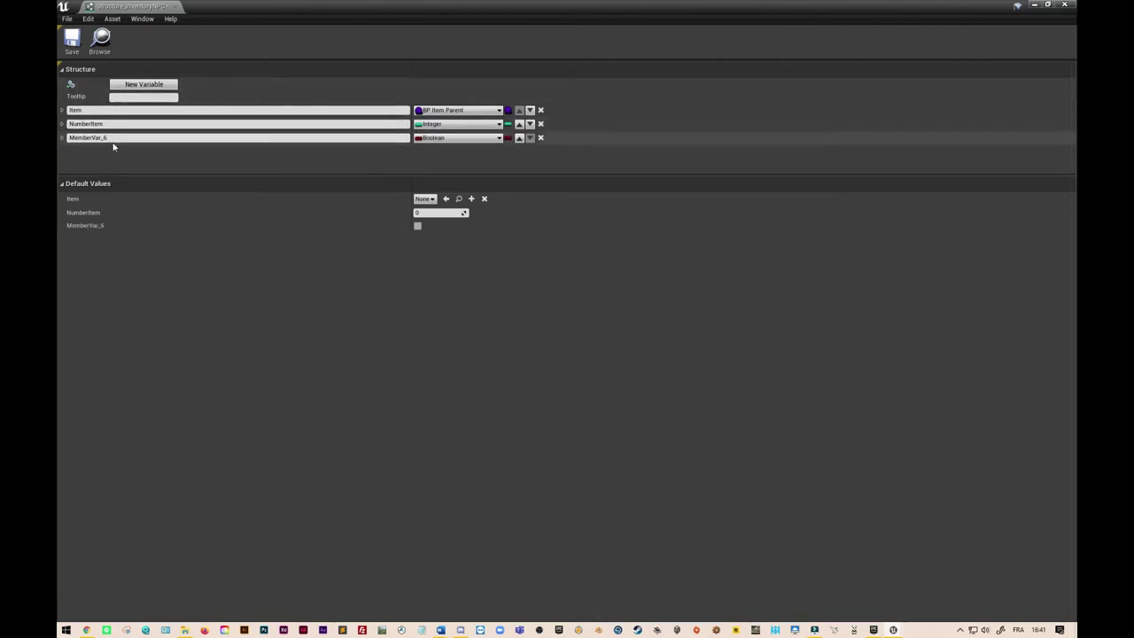
pyautogui.moveTo(125, 139); pyautogui.dragTo(68, 138)
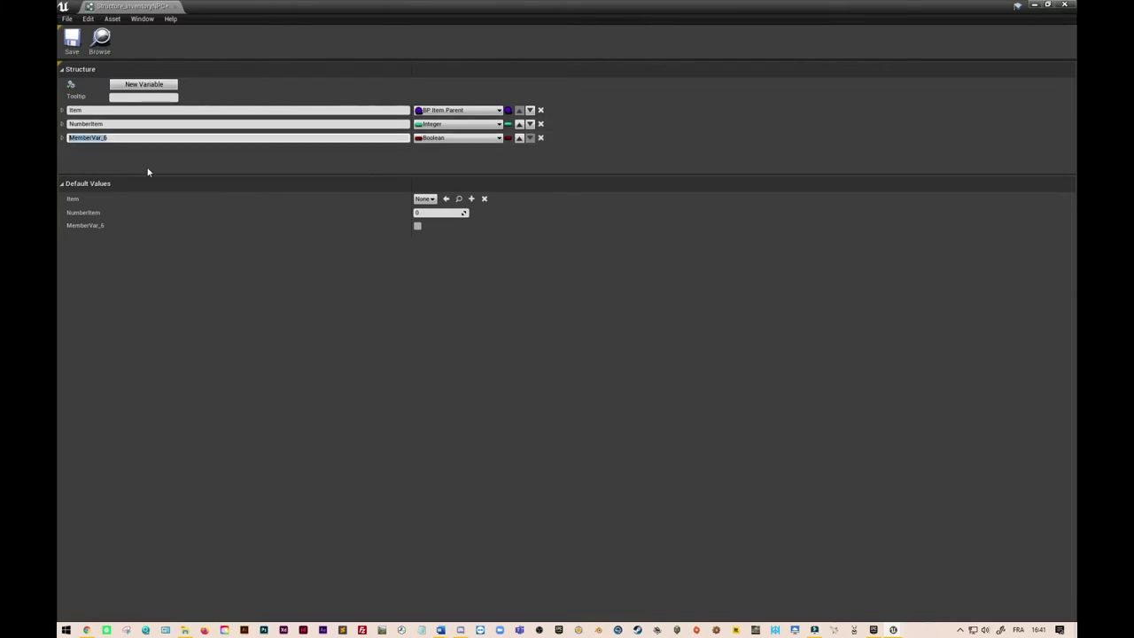
pyautogui.write('Unlimited')
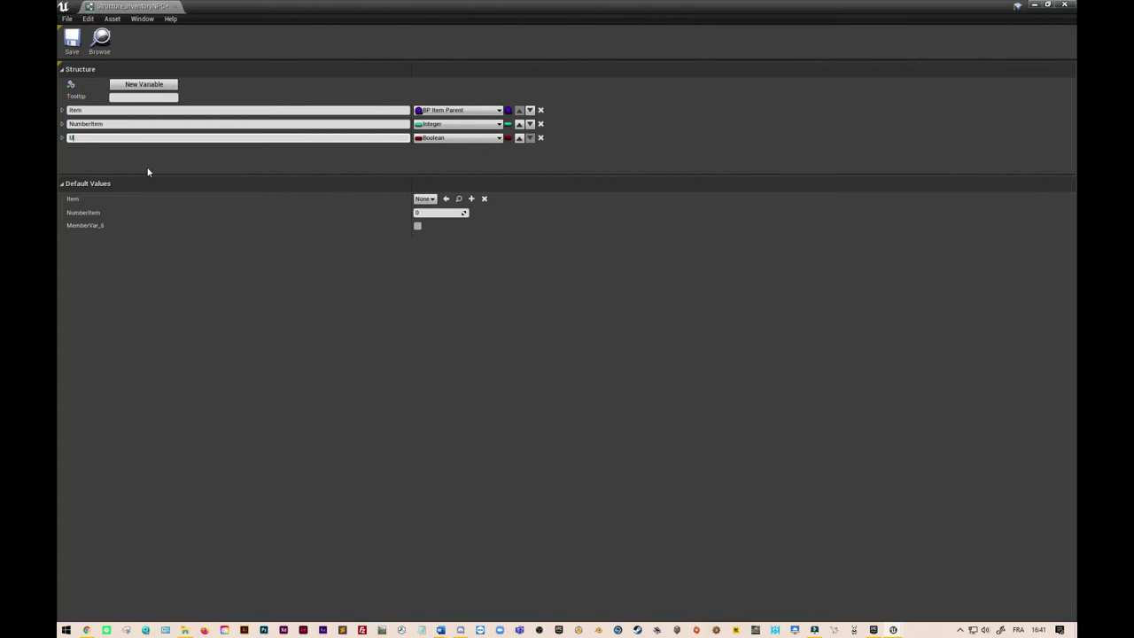
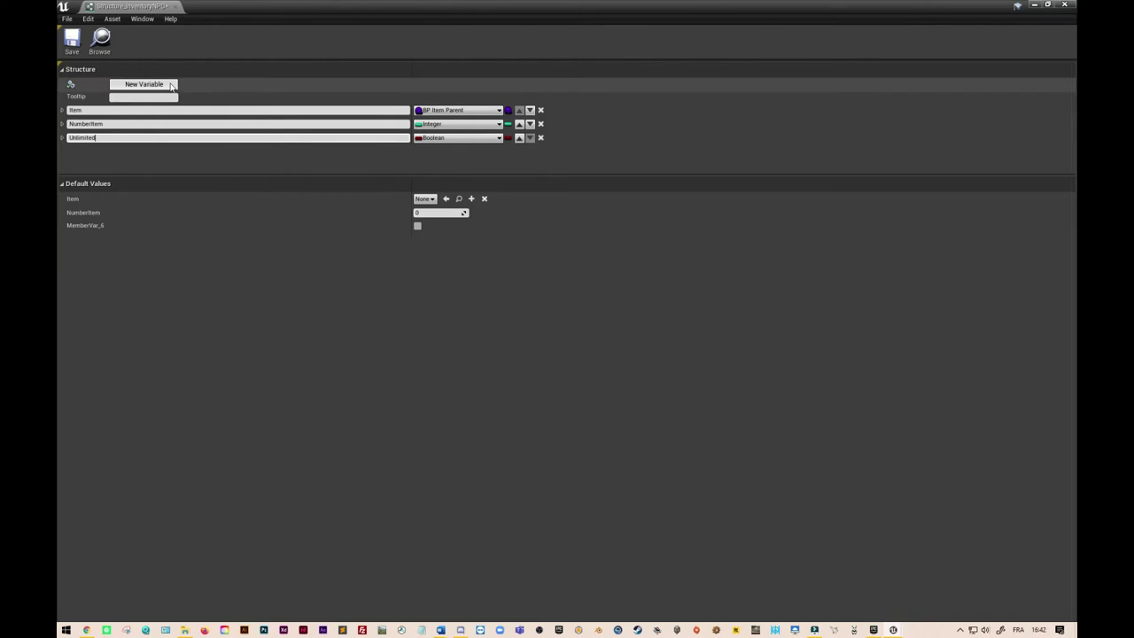
# - Confirm the Unlimited field name, then add a fourth Integer field named ValueNPC
pyautogui.press('Return')
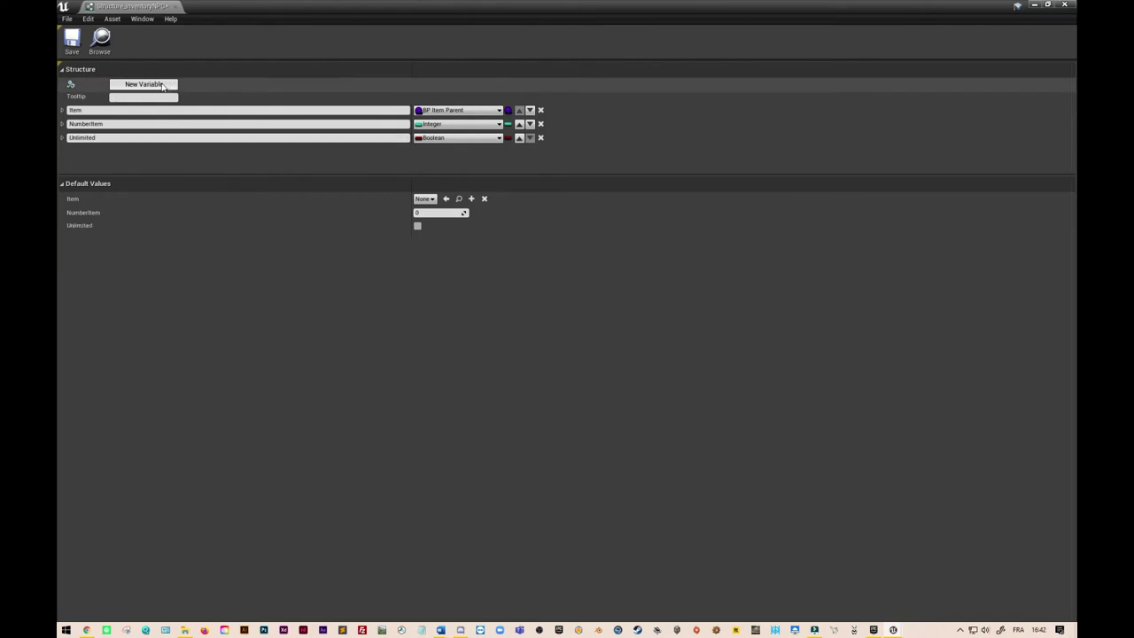
pyautogui.click(162, 85)
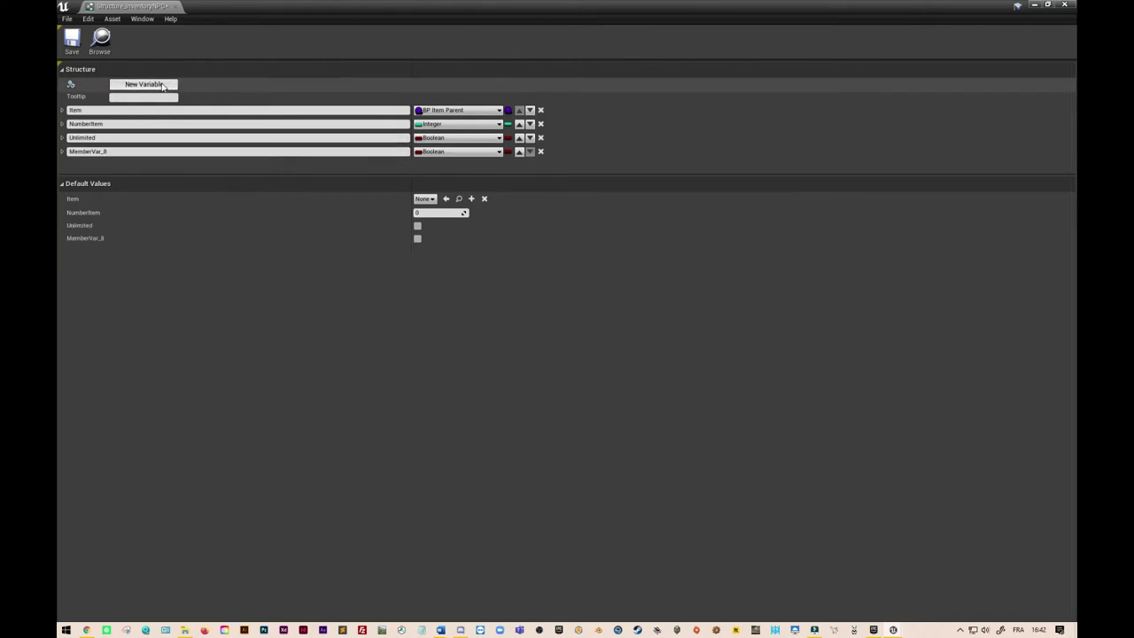
pyautogui.click(498, 152)
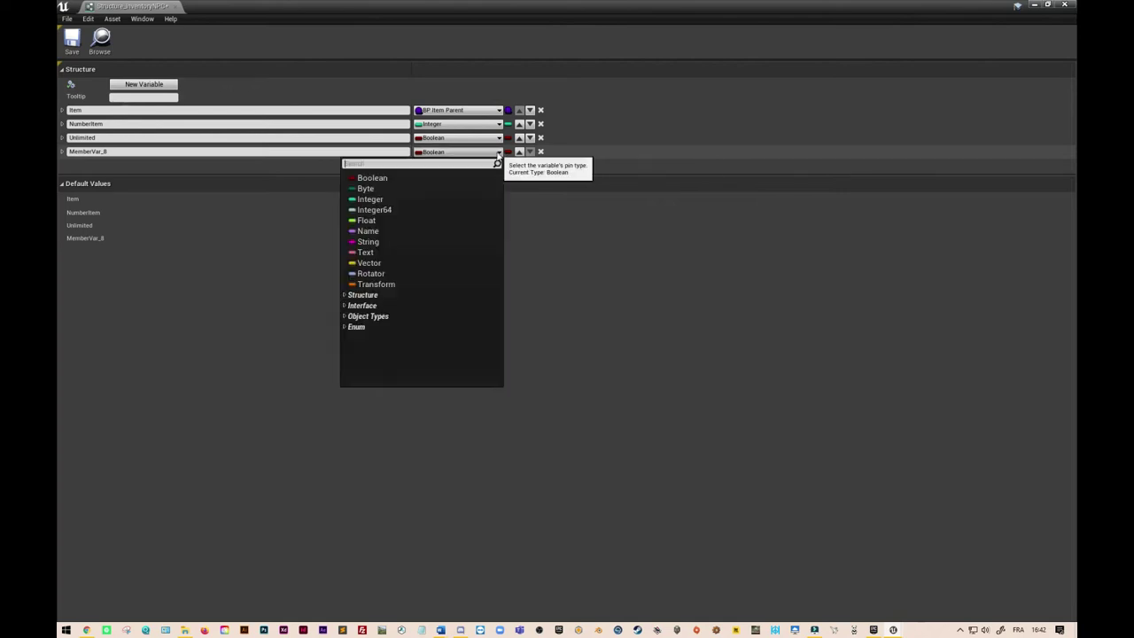
pyautogui.click(368, 198)
pyautogui.doubleClick(101, 153)
pyautogui.write('Value')
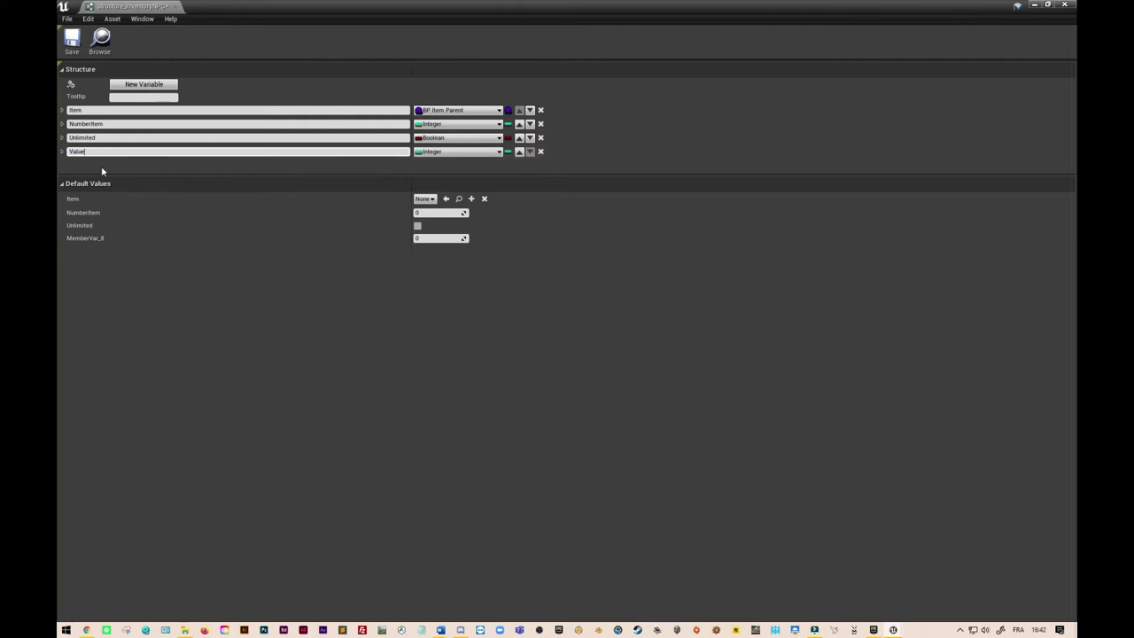
pyautogui.write('NPC')
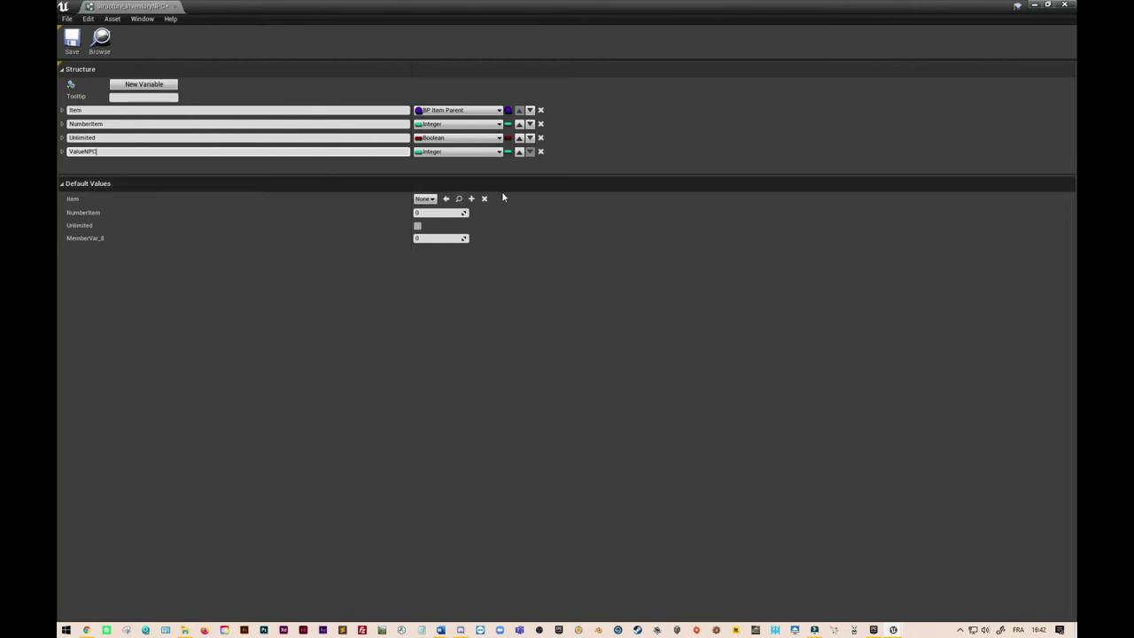
pyautogui.click(615, 163)
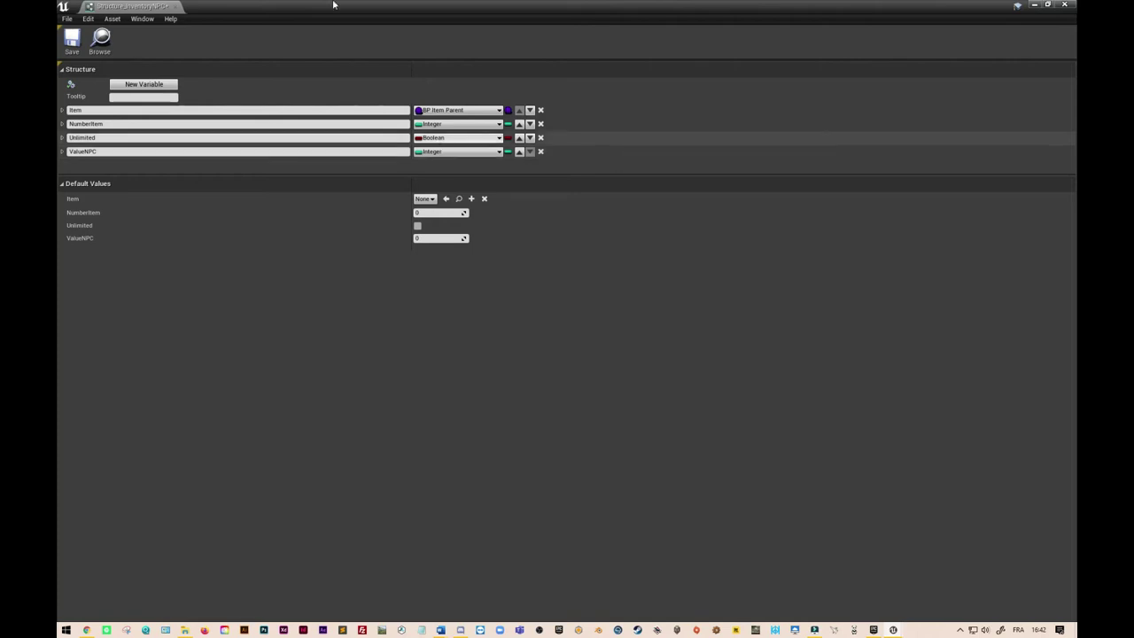
# - Save Structure_InventoryNPC and move its editor into the level editor window
pyautogui.click(71, 40)
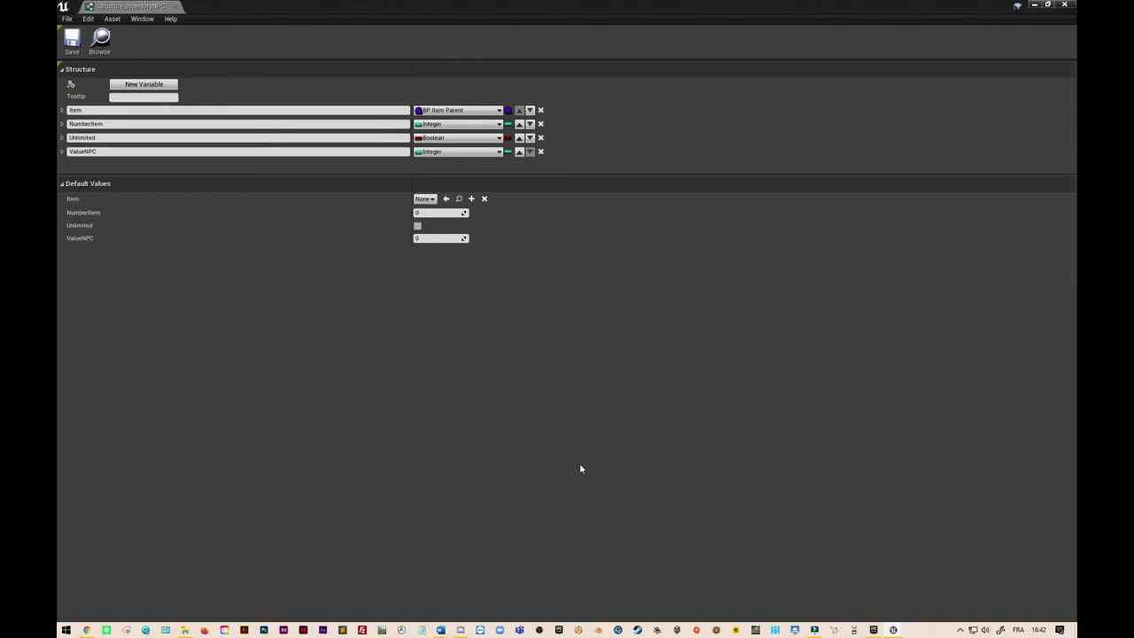
pyautogui.moveTo(142, 7)
pyautogui.mouseDown()
pyautogui.moveTo(441, 31)
pyautogui.moveTo(426, 7)
pyautogui.mouseUp()
# - Dock the structure editor, browse to Content > Perso > NPC and open BP_NPC01
pyautogui.click(160, 9)
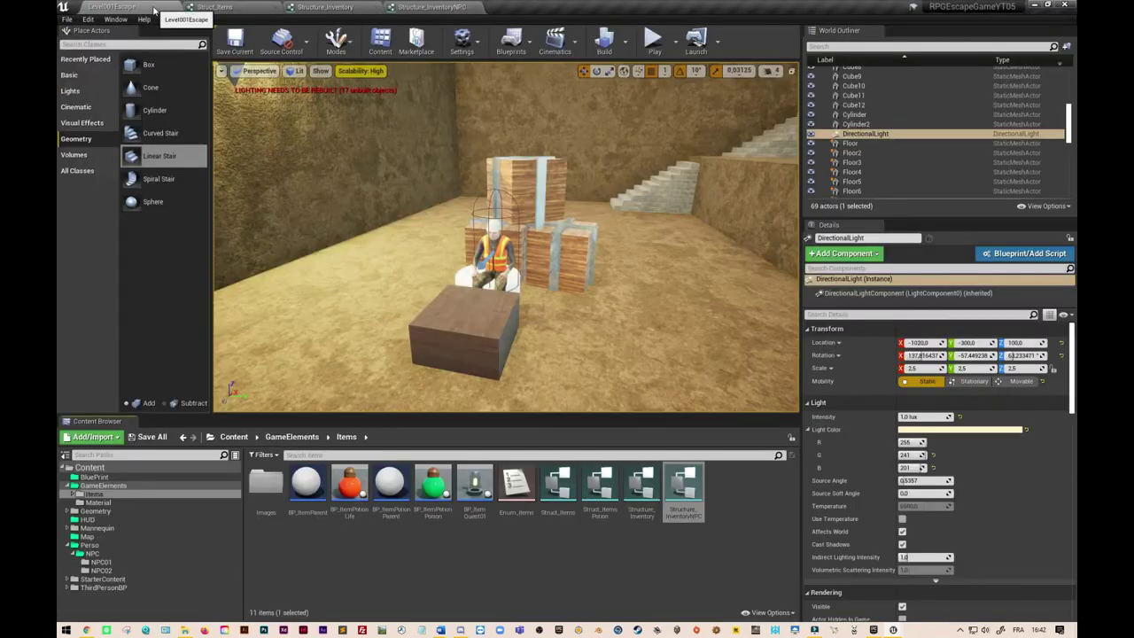
pyautogui.click(291, 436)
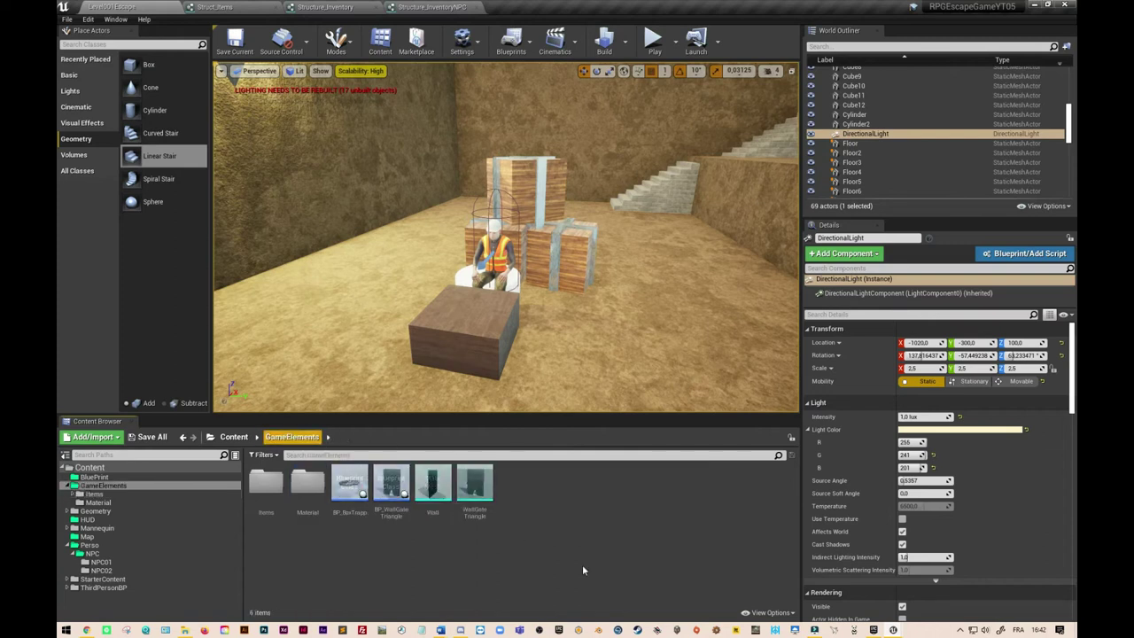
pyautogui.click(234, 436)
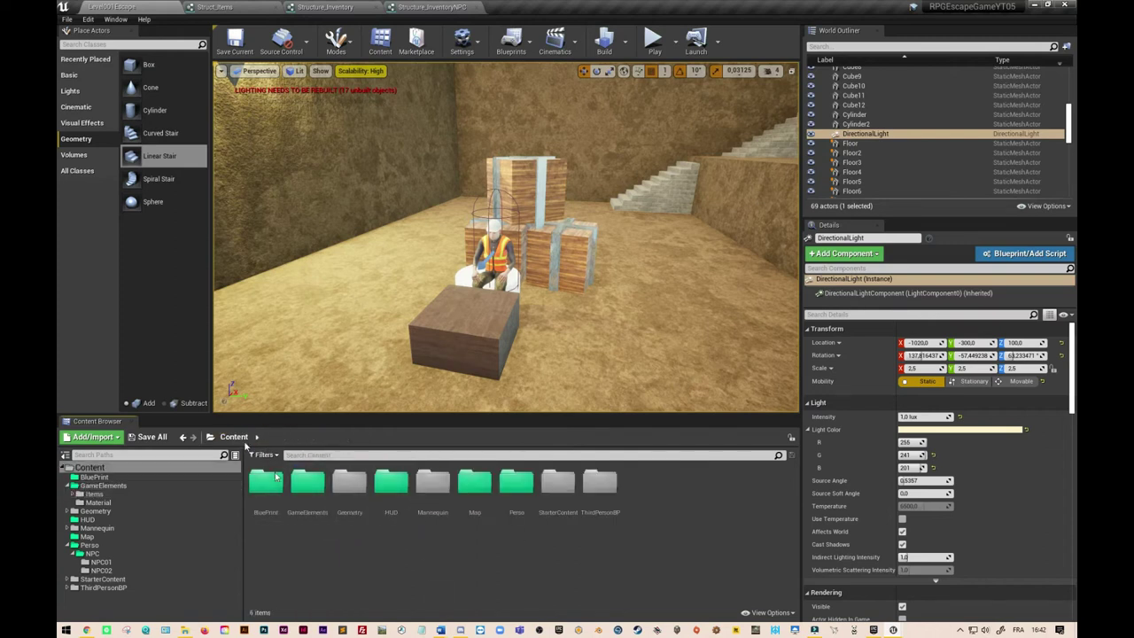
pyautogui.doubleClick(516, 486)
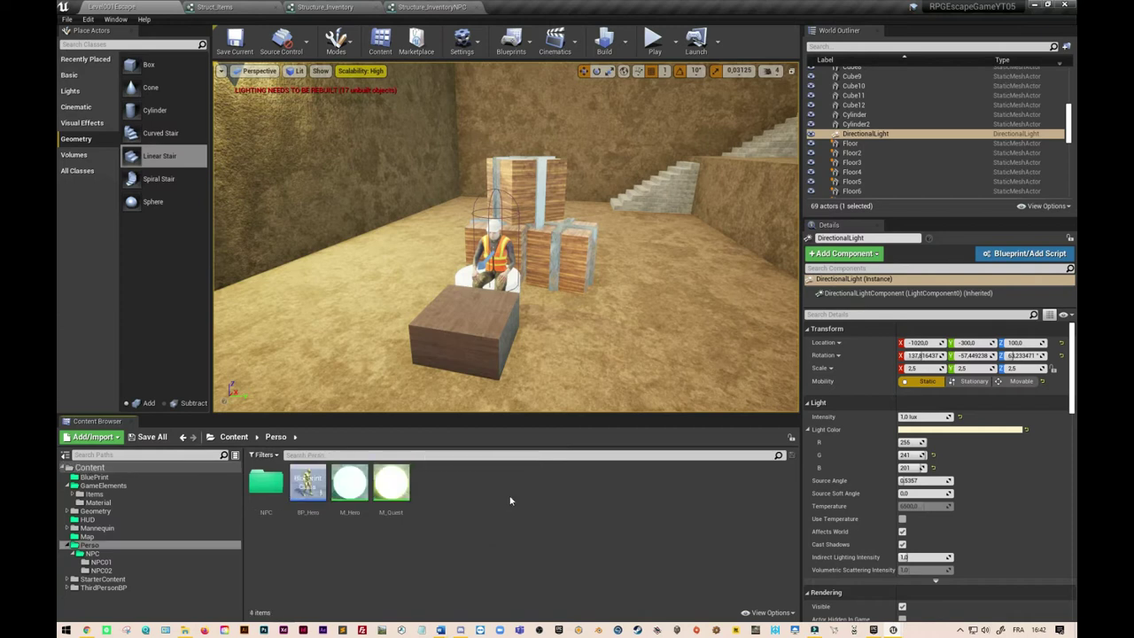
pyautogui.doubleClick(265, 488)
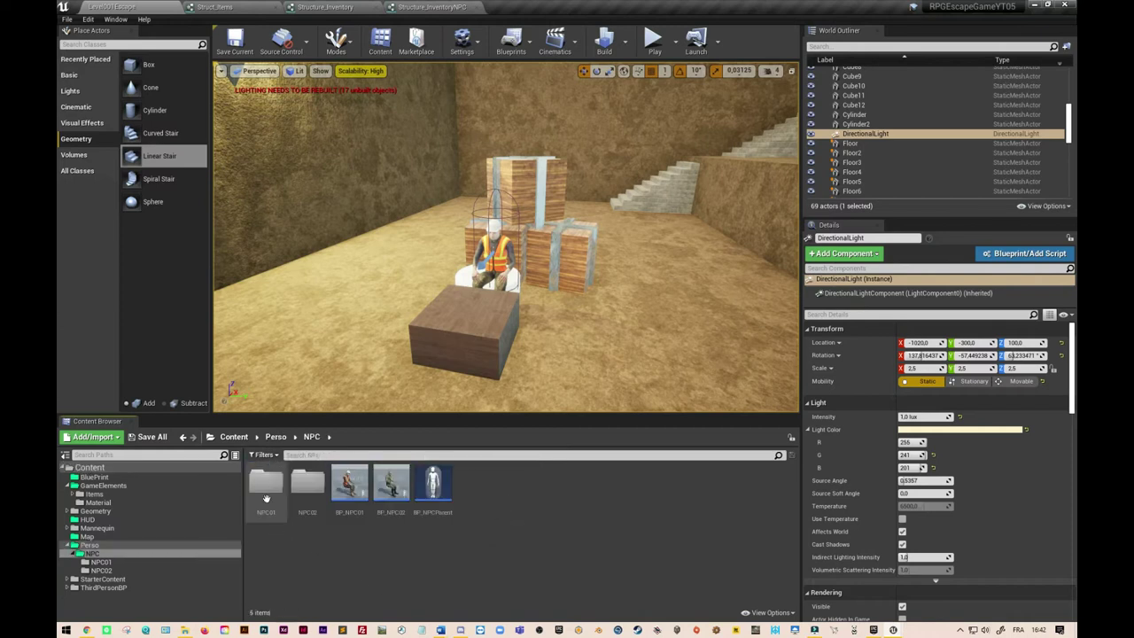
pyautogui.click(362, 505)
pyautogui.doubleClick(361, 505)
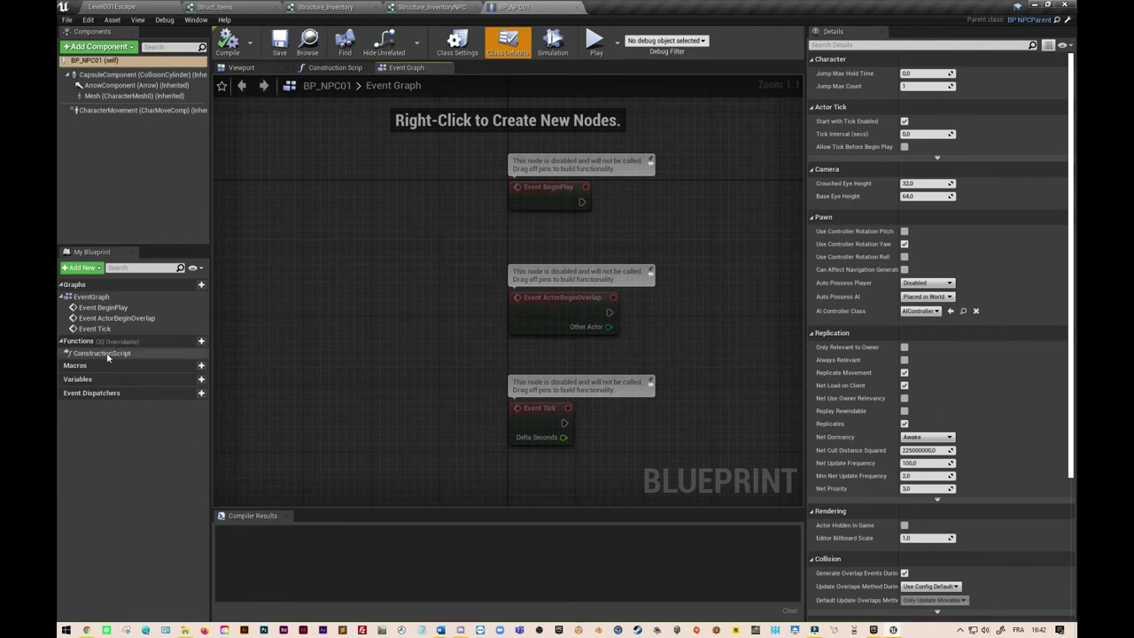
# - Add a new BP_NPC01 variable named InventoryNPC
pyautogui.click(197, 378)
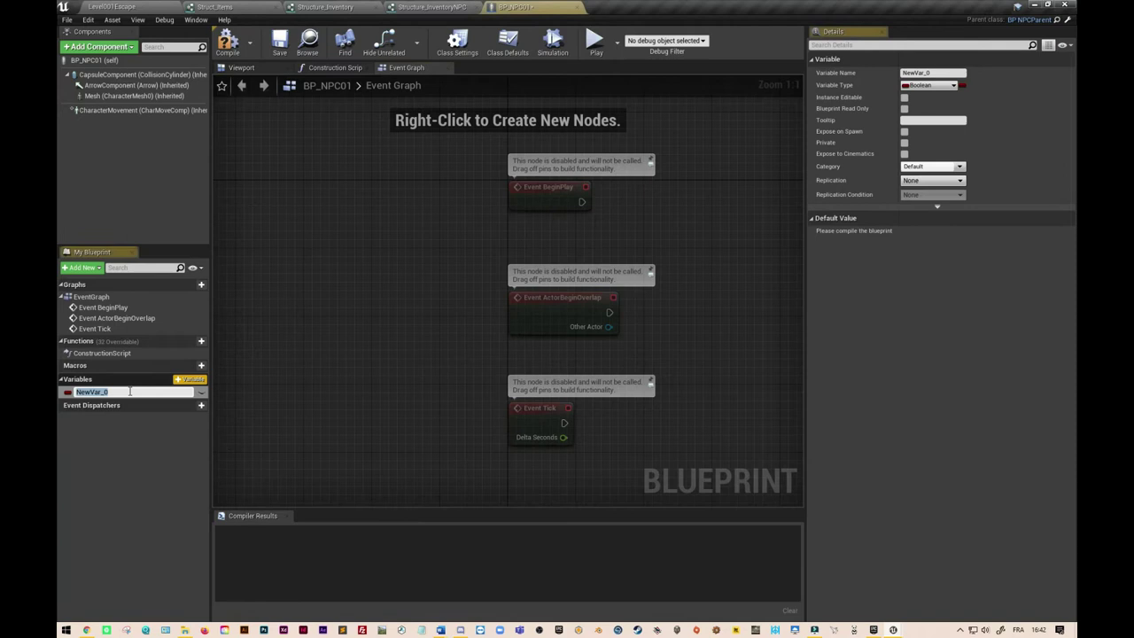
pyautogui.write('InventoryNPC')
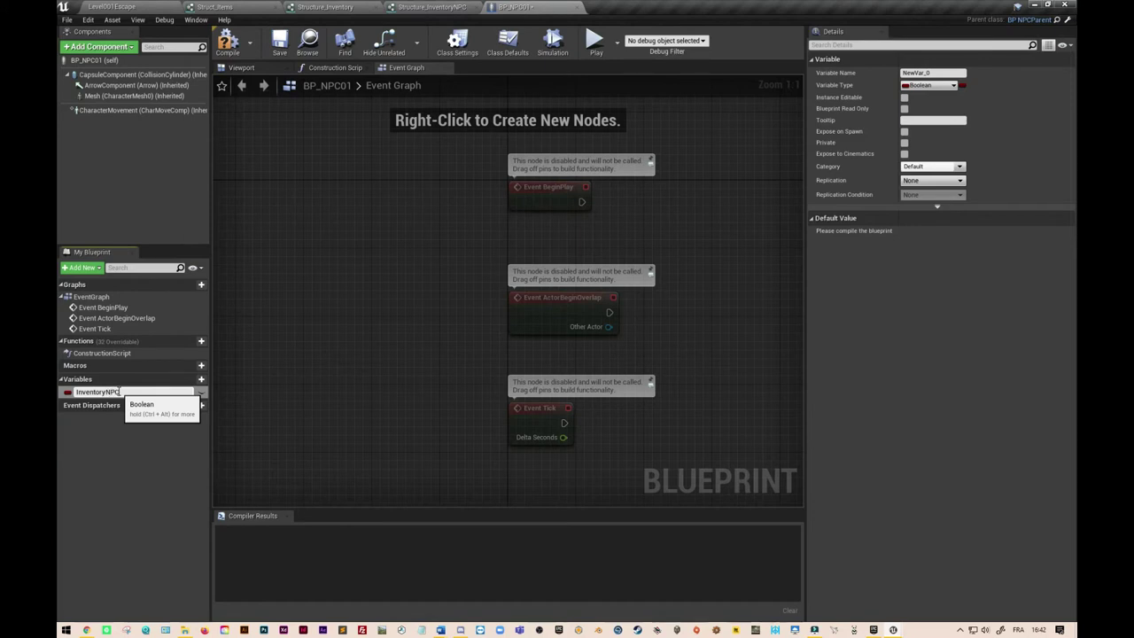
pyautogui.press('Return')
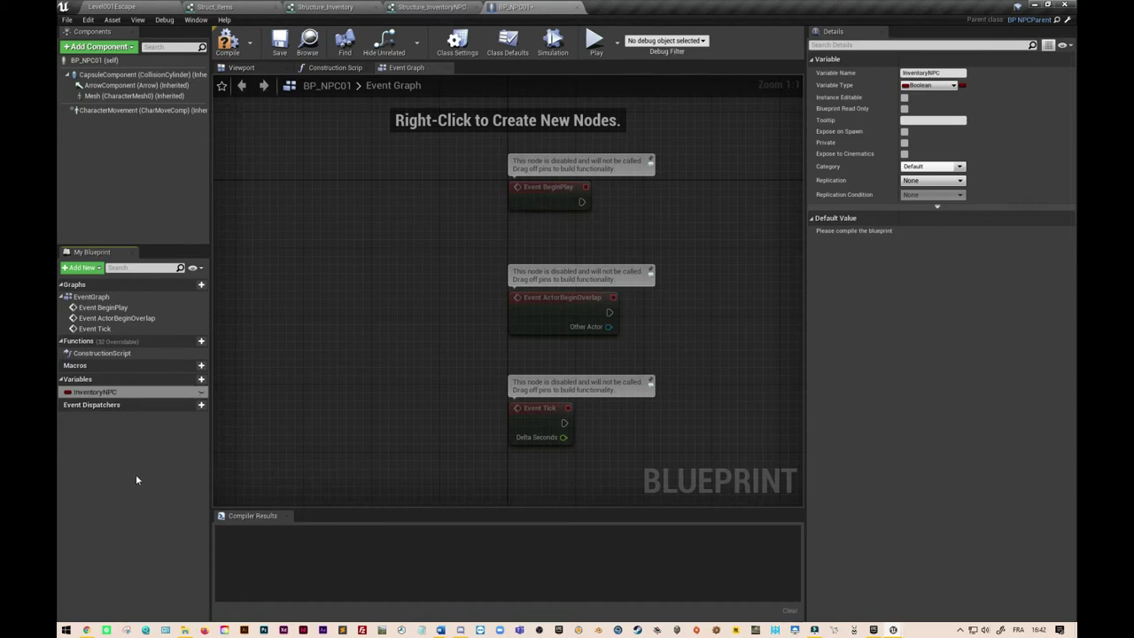
pyautogui.click(143, 396)
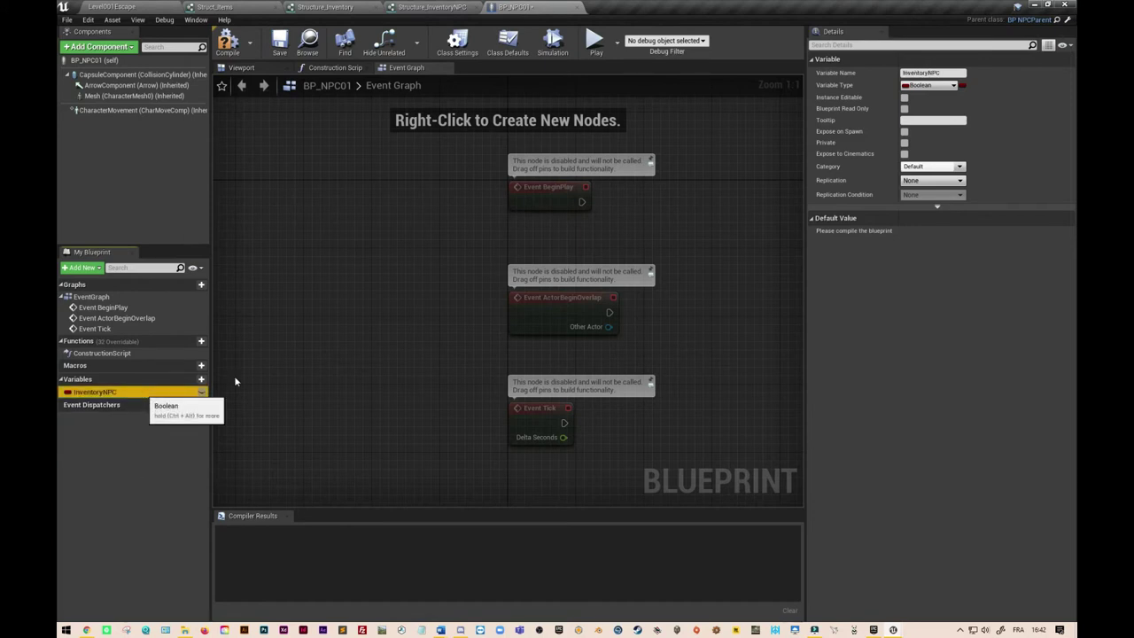
# - Make InventoryNPC an array of Structure Inventory NPC and compile the Blueprint
pyautogui.click(955, 85)
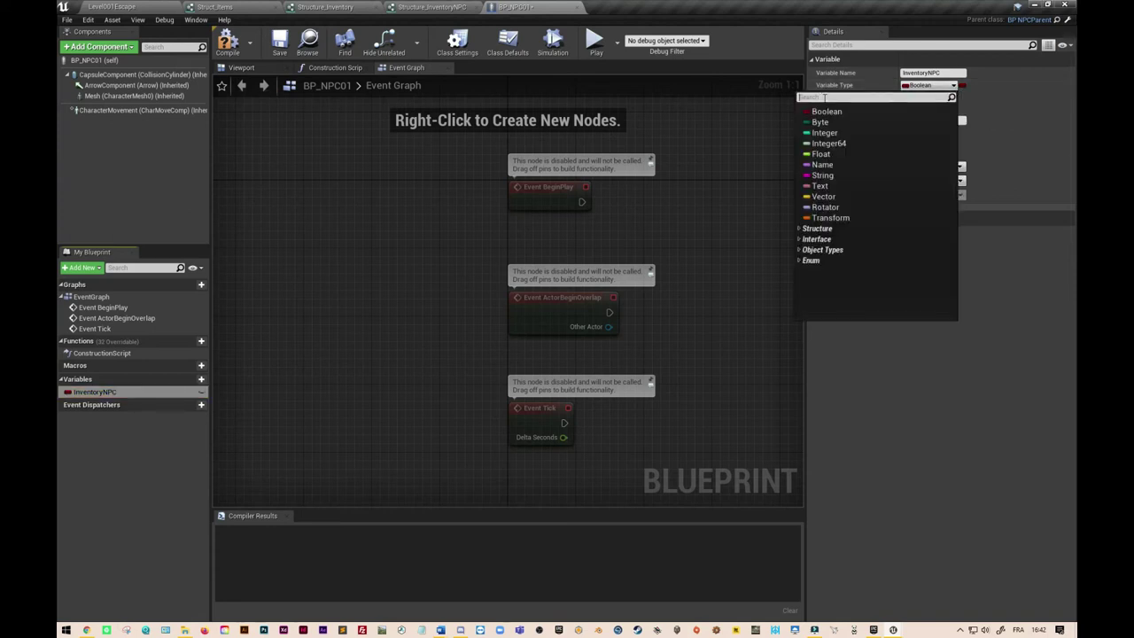
pyautogui.write('struct')
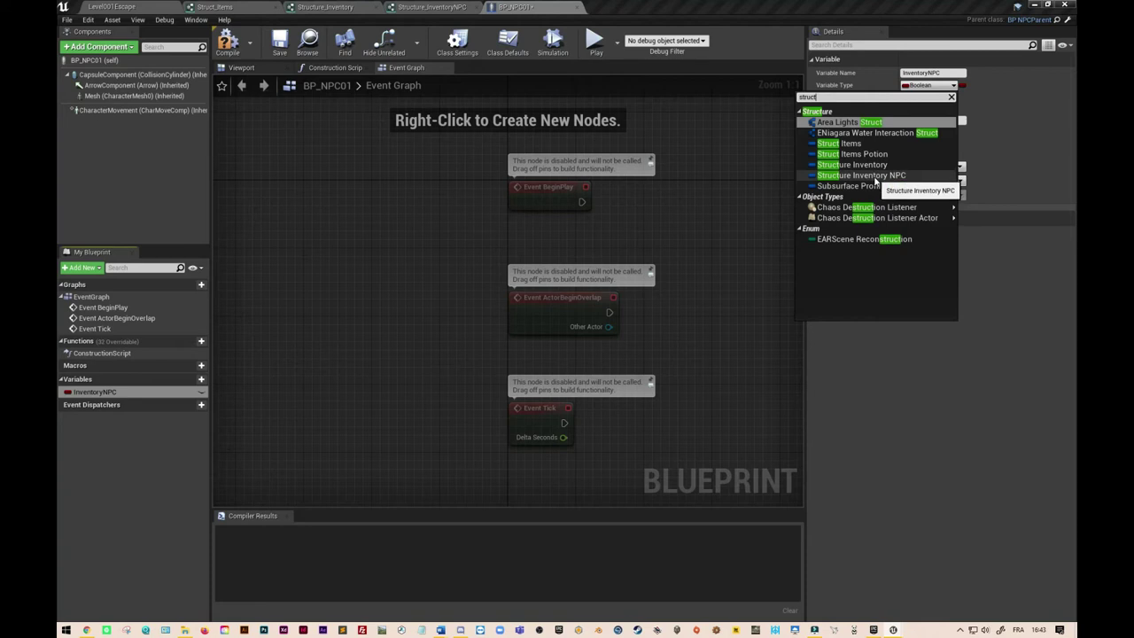
pyautogui.click(873, 176)
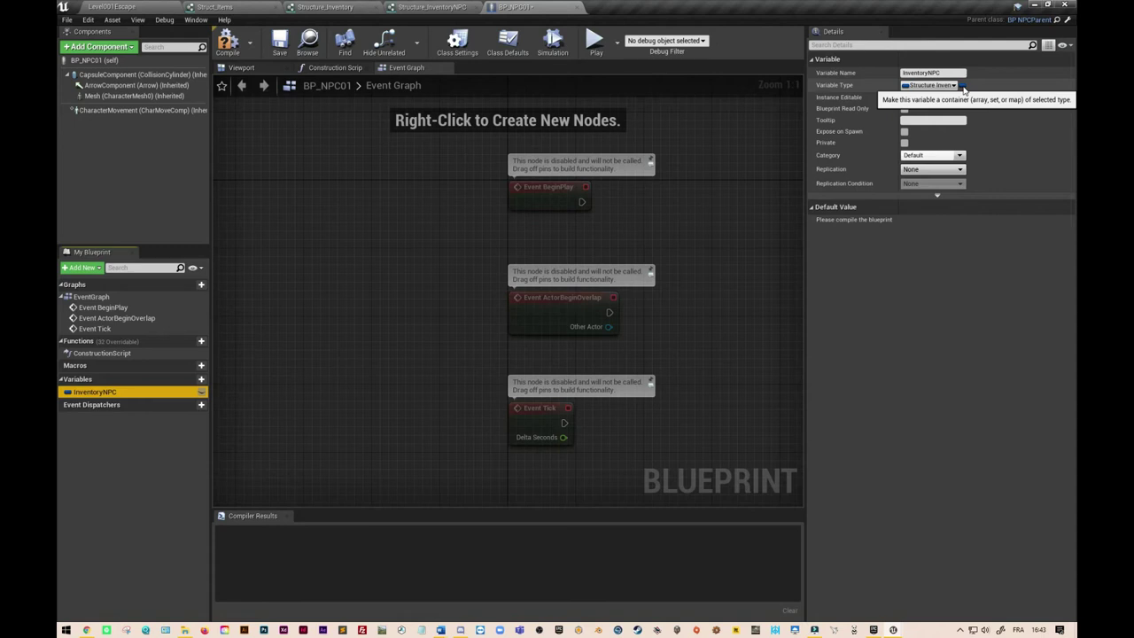
pyautogui.click(963, 86)
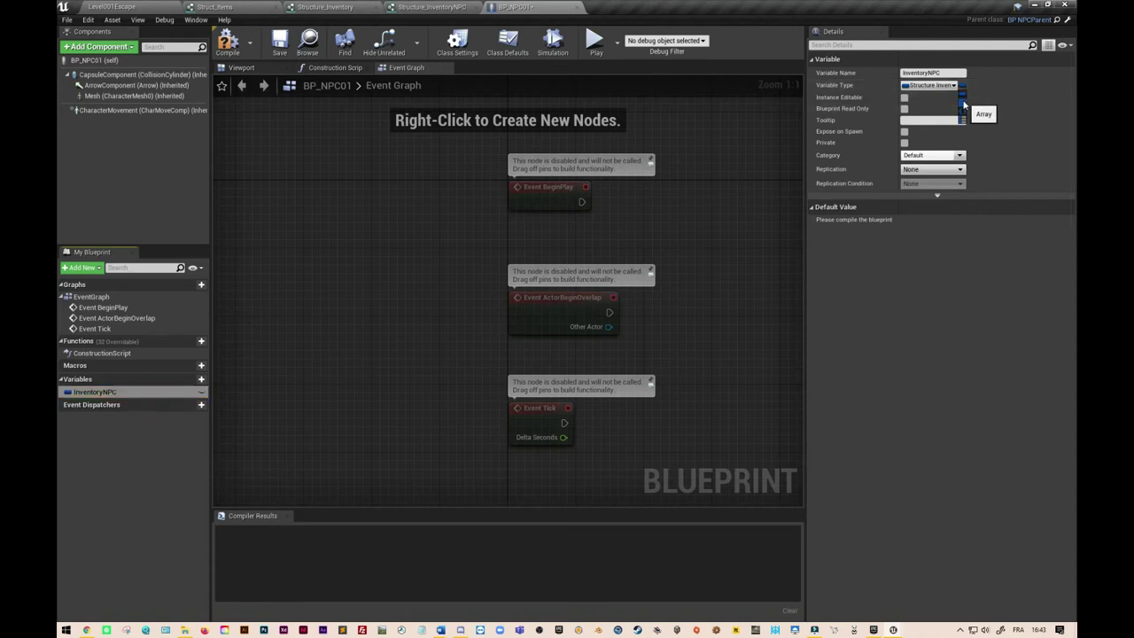
pyautogui.click(964, 106)
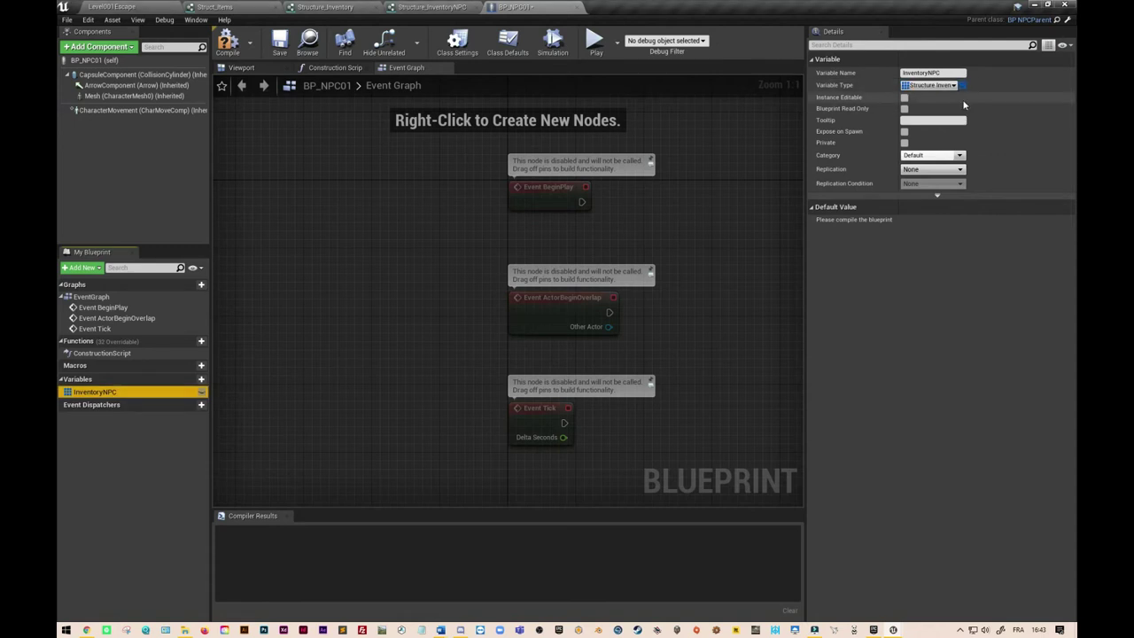
pyautogui.click(228, 42)
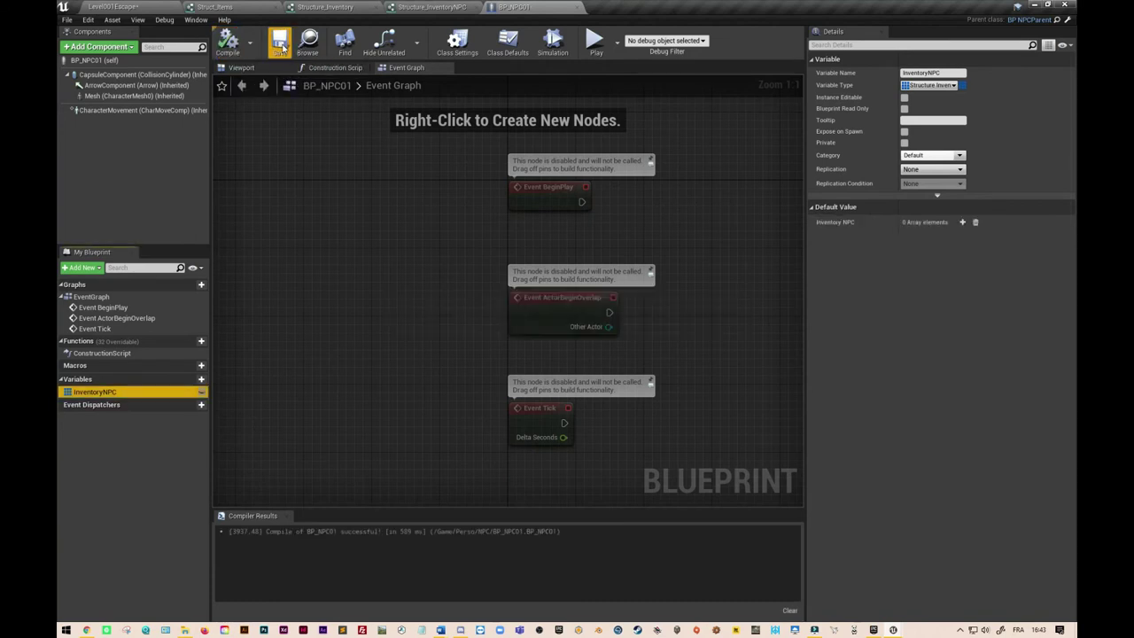
# - Add two default entries and set entry 0 to BP_ItemPotionLife, quantity 10, ValueNPC 15
pyautogui.click(282, 46)
pyautogui.click(962, 222)
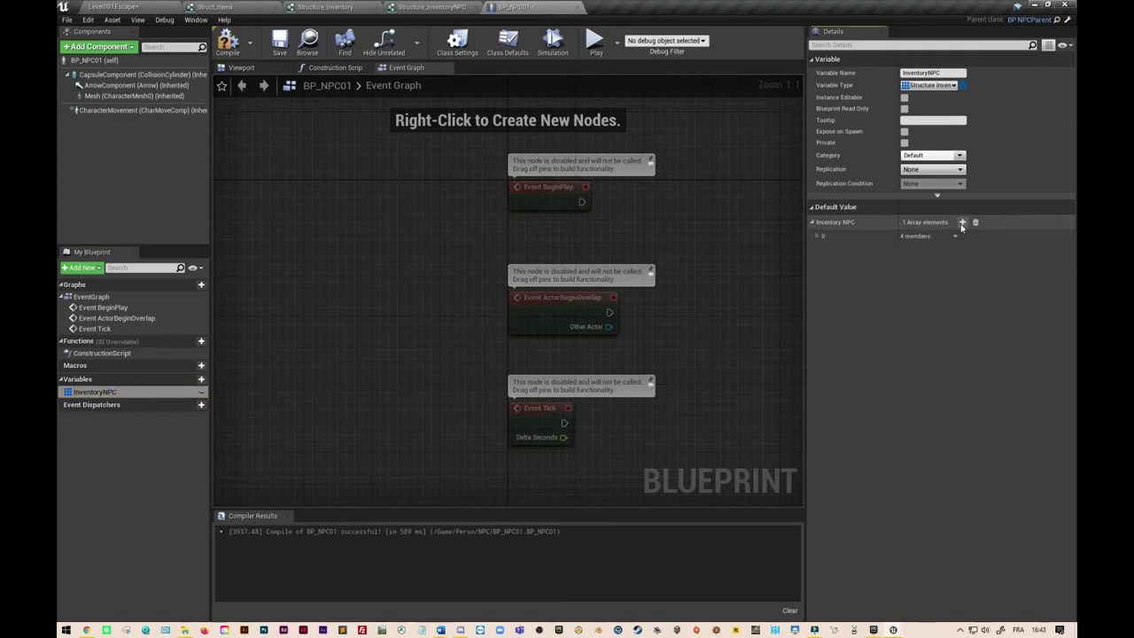
pyautogui.click(962, 222)
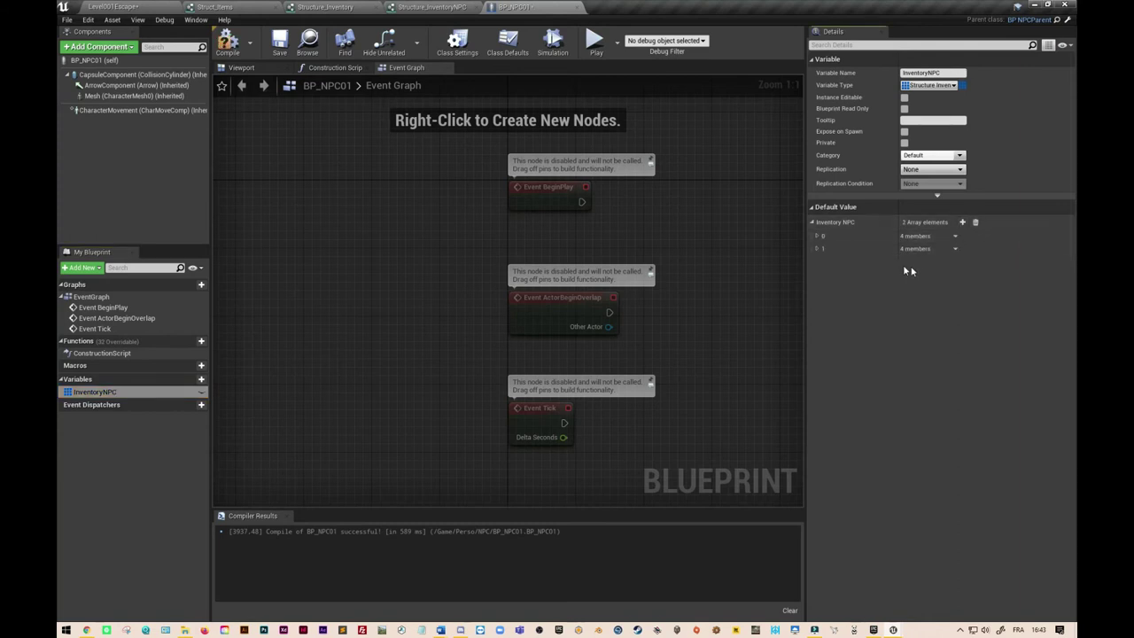
pyautogui.click(817, 237)
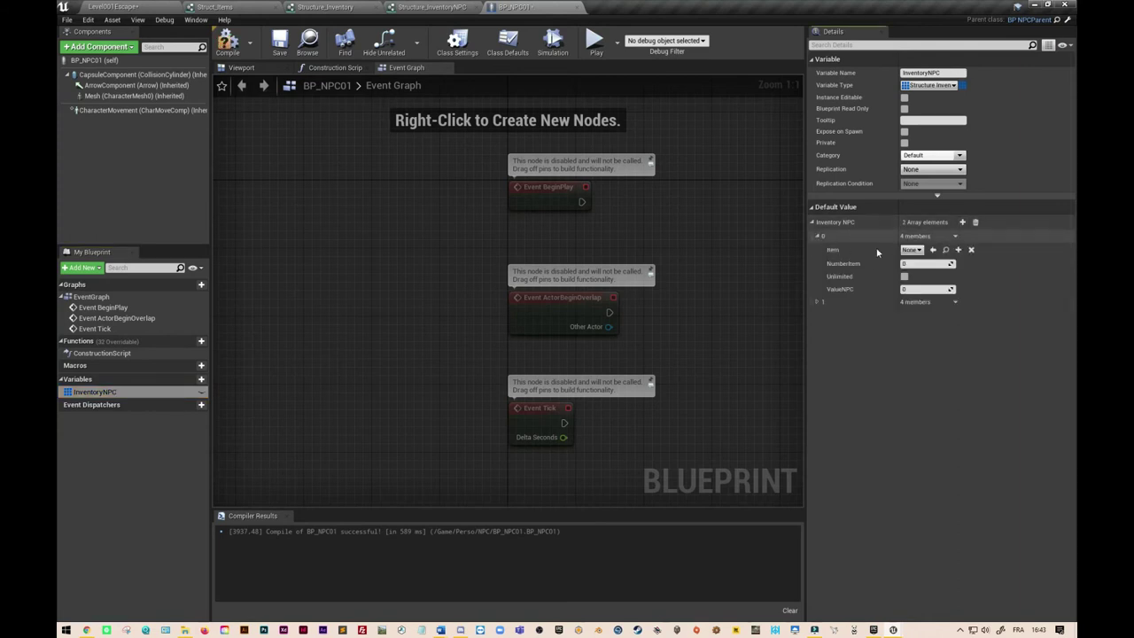
pyautogui.click(912, 249)
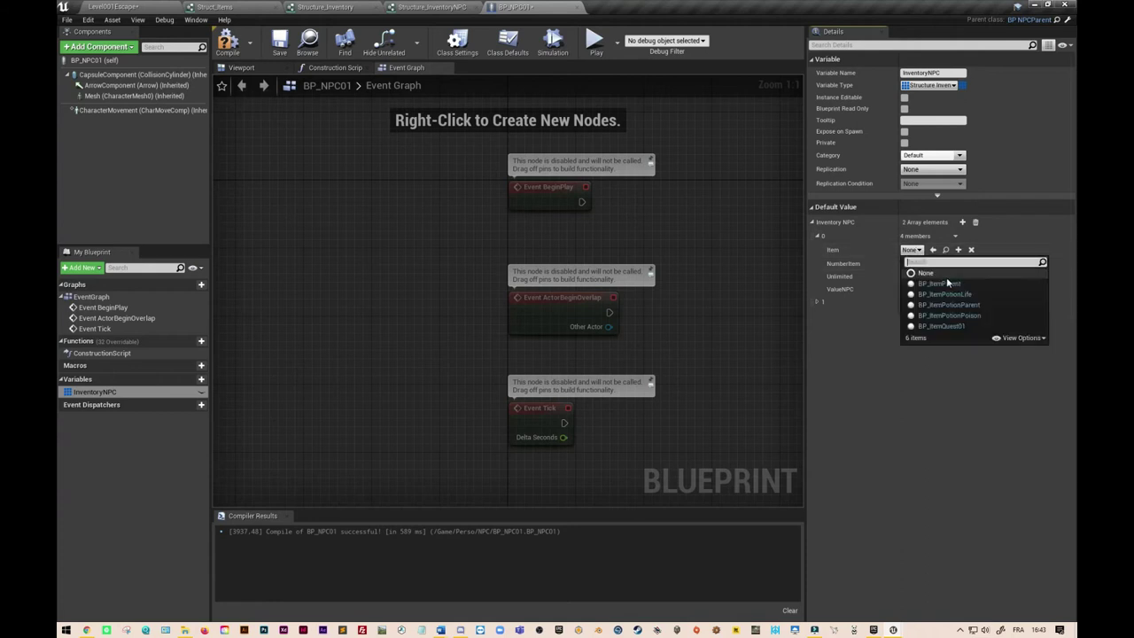
pyautogui.click(957, 294)
pyautogui.click(905, 264)
pyautogui.write('10')
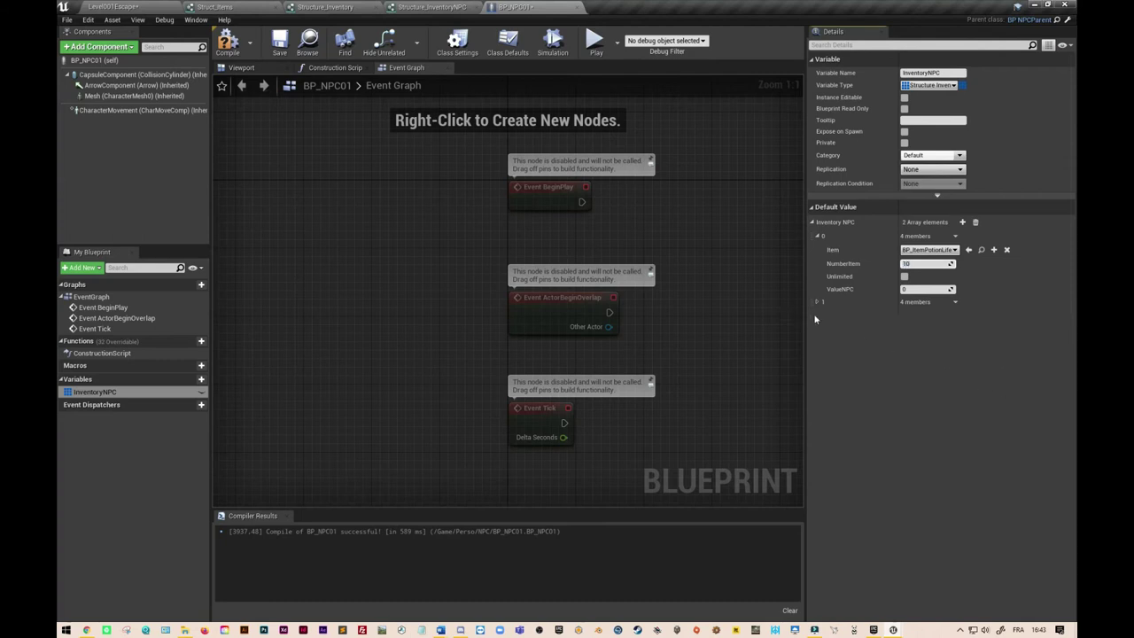
pyautogui.click(914, 288)
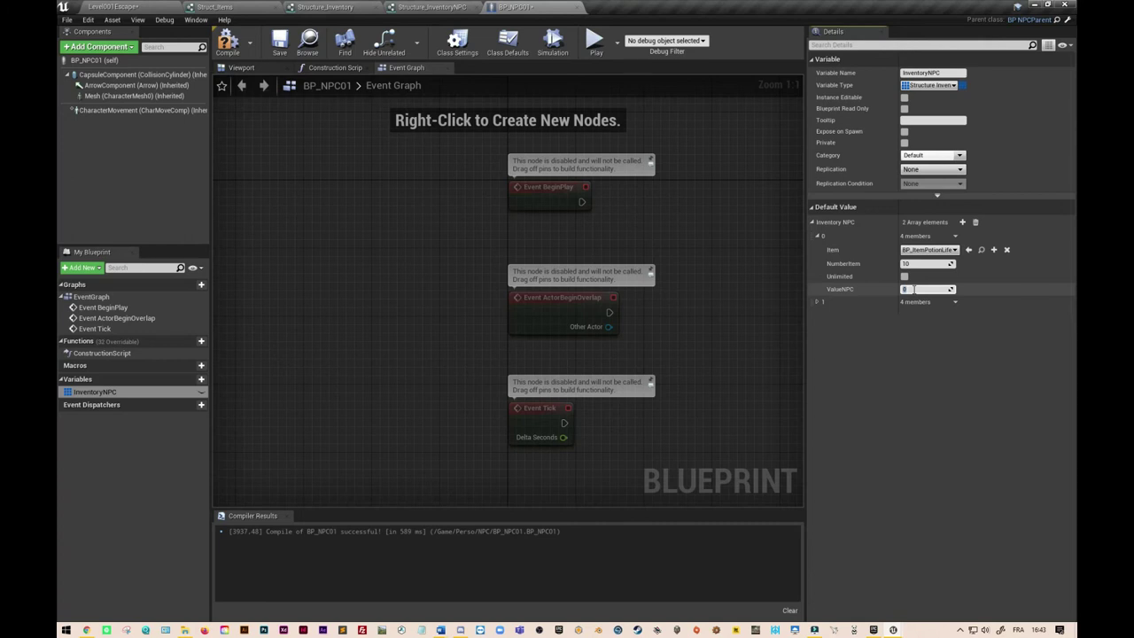
pyautogui.write('15')
# - Set entry 1 to unlimited BP_ItemPotionPoison valued 15 and save BP_NPC01
pyautogui.click(817, 303)
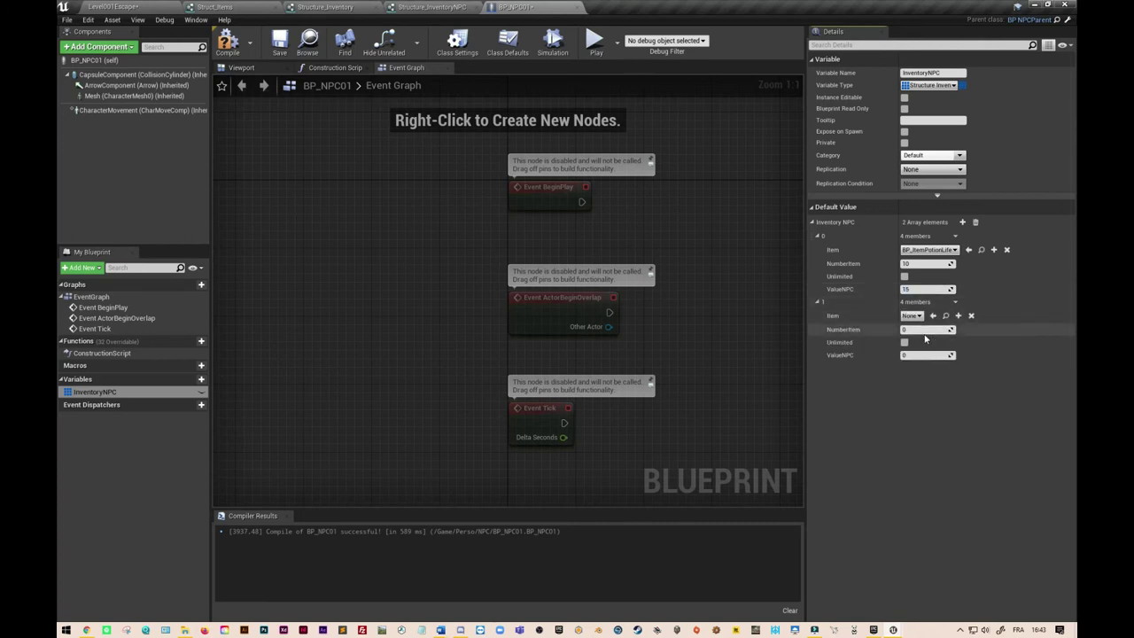
pyautogui.click(912, 315)
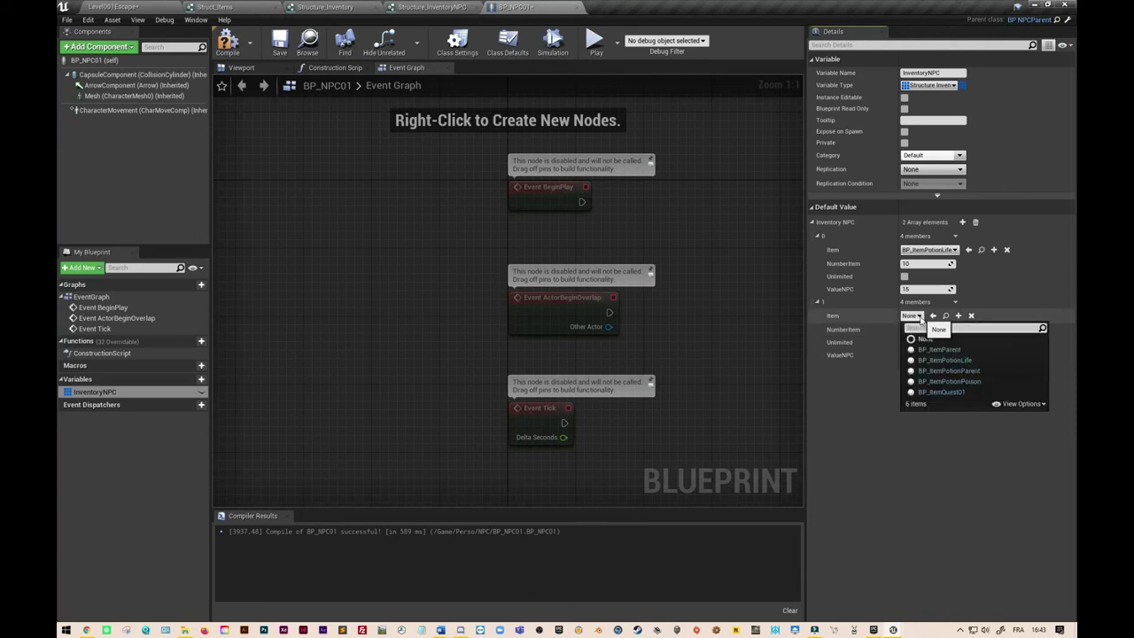
pyautogui.click(978, 381)
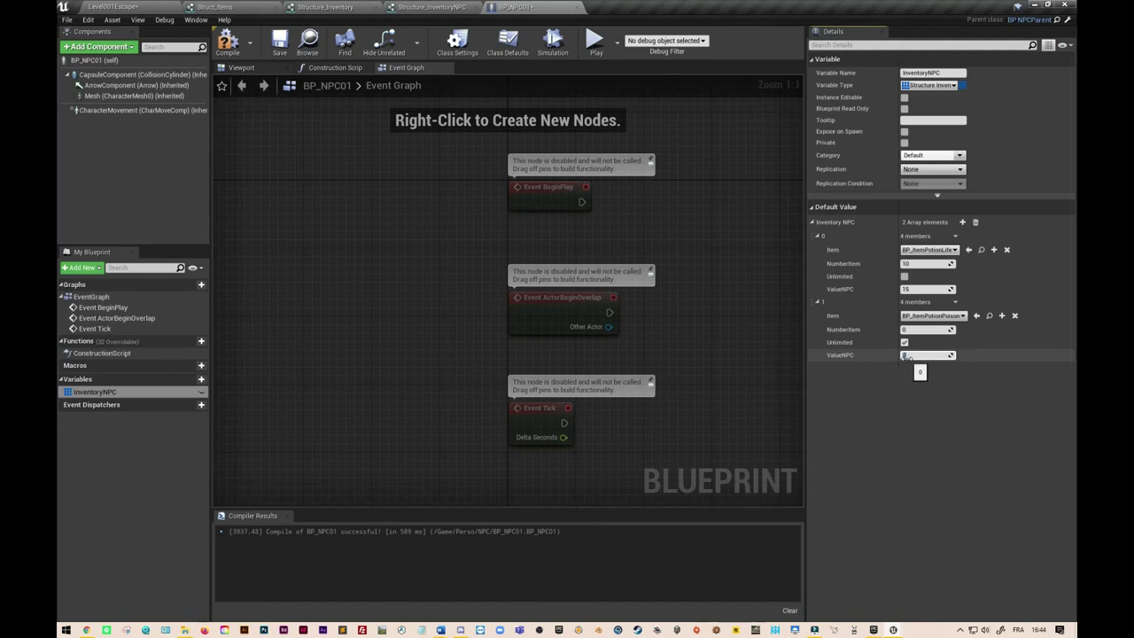
pyautogui.write('15')
pyautogui.press('Return')
pyautogui.click(274, 46)
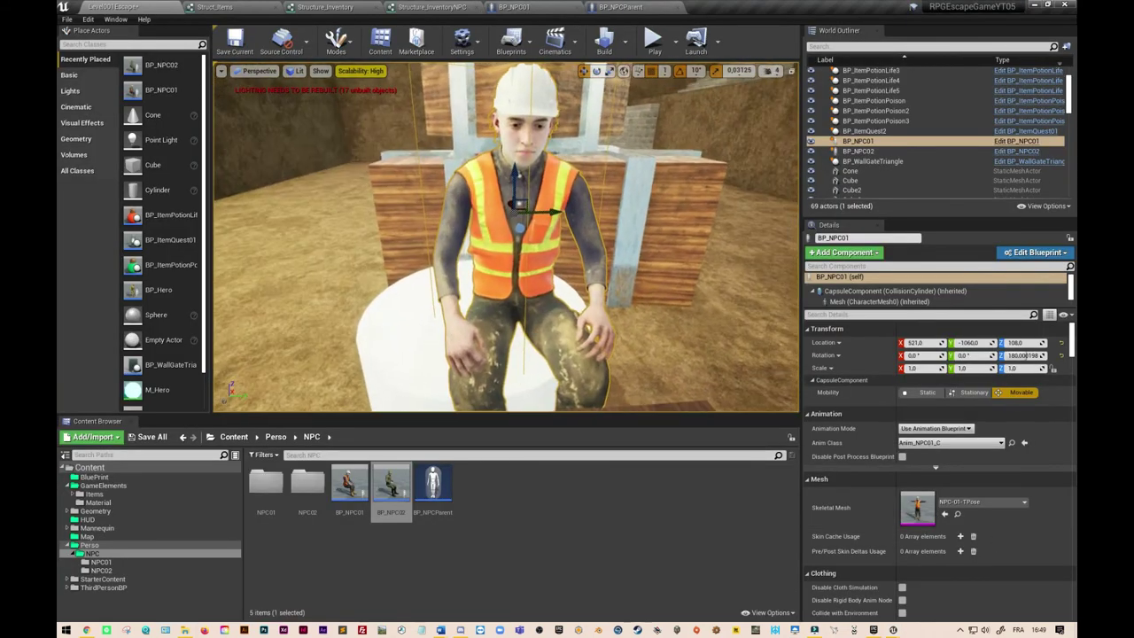
pyautogui.moveTo(505, 239); pyautogui.dragTo(496, 231, button='right')
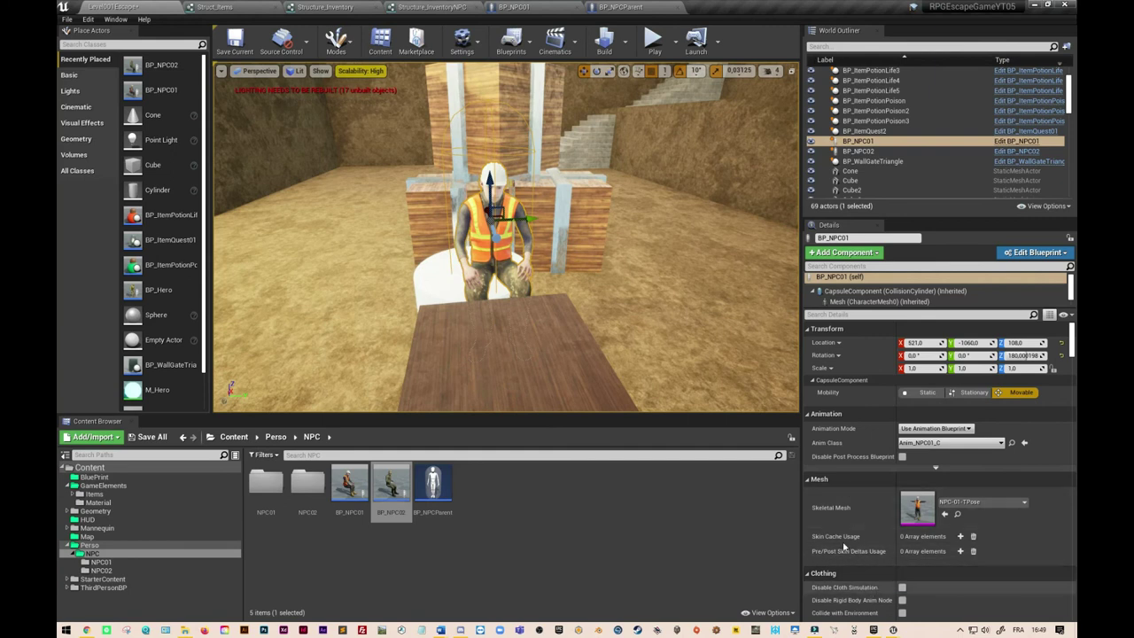
pyautogui.click(531, 10)
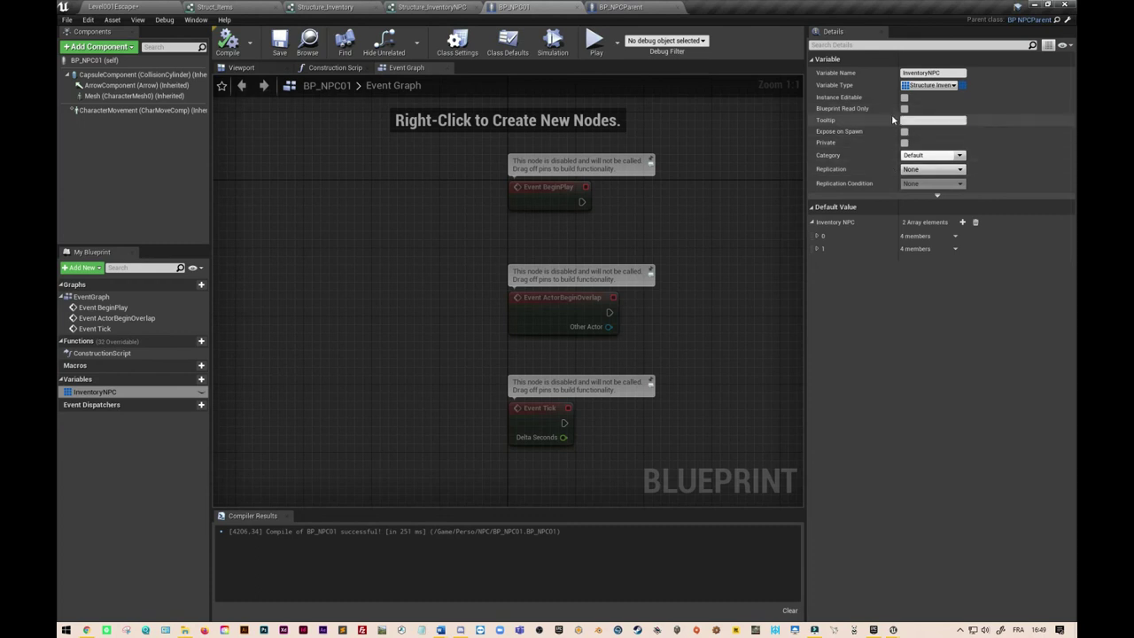
# - Make InventoryNPC instance editable, compile and save BP_NPC01, then return to Level001Escape
pyautogui.click(202, 393)
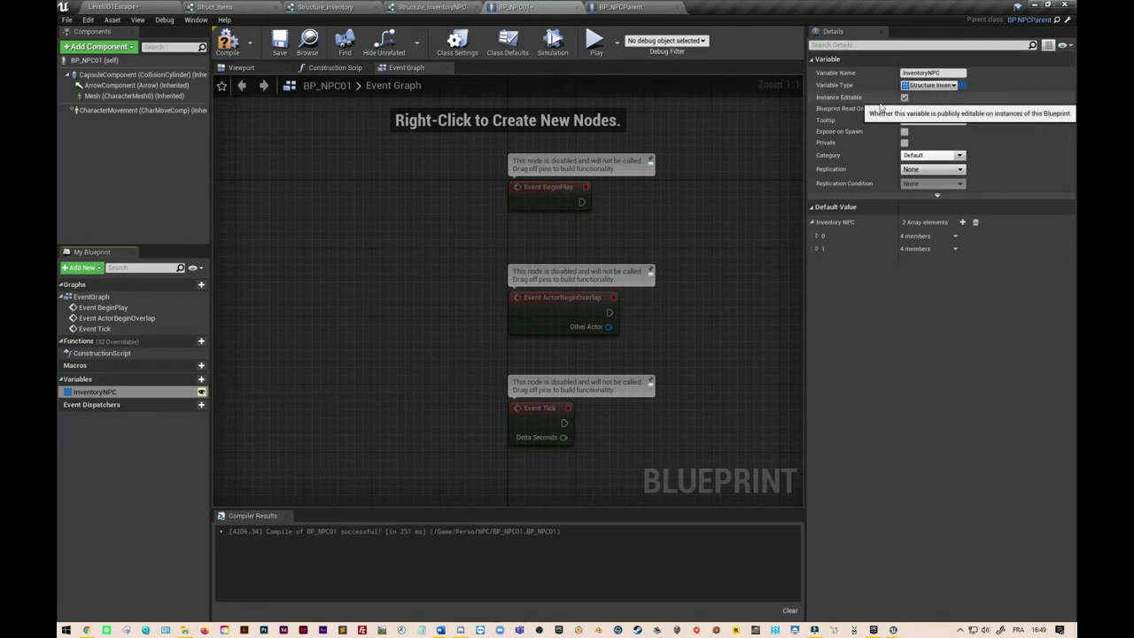
pyautogui.click(227, 42)
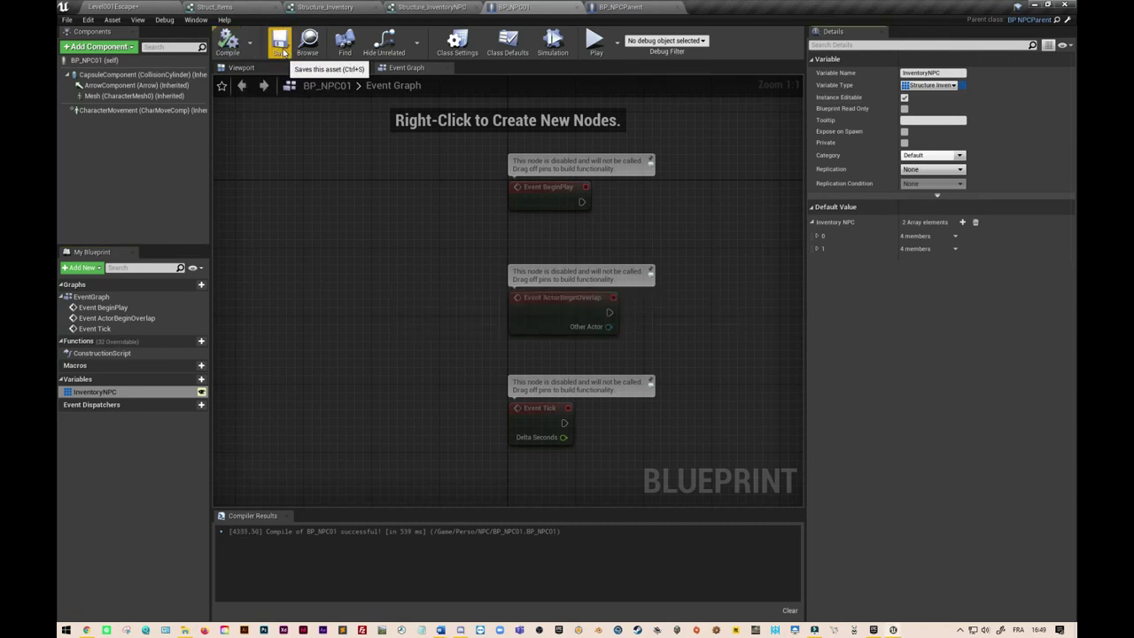
pyautogui.click(152, 9)
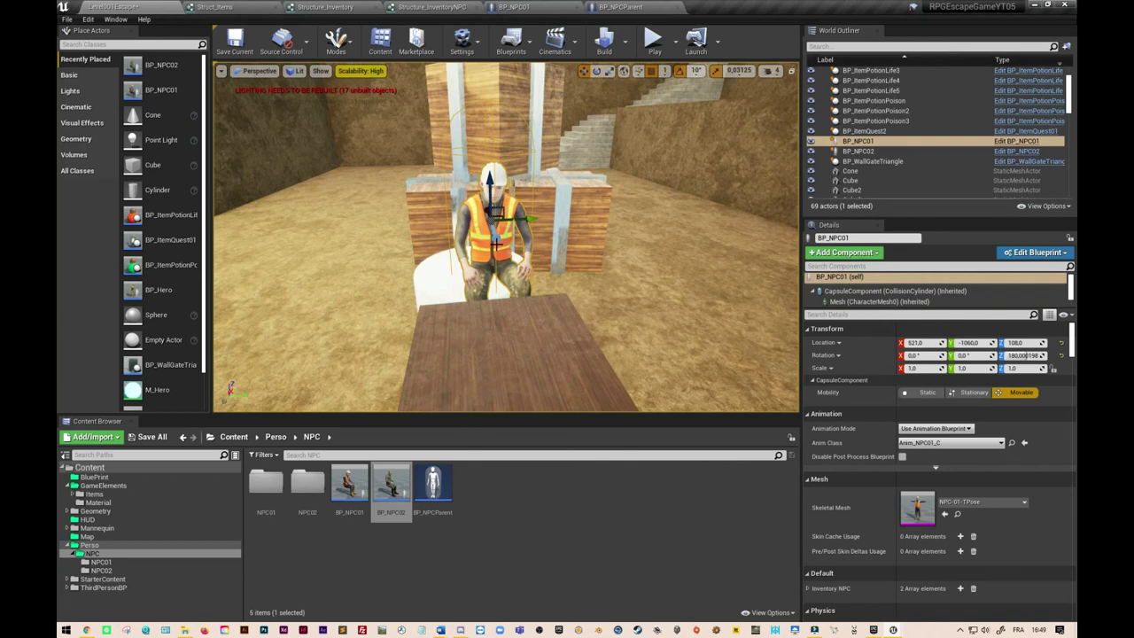
# - Select the placed BP_NPC01 and expand its Inventory NPC entries 0 and 1 in Details
pyautogui.click(530, 129)
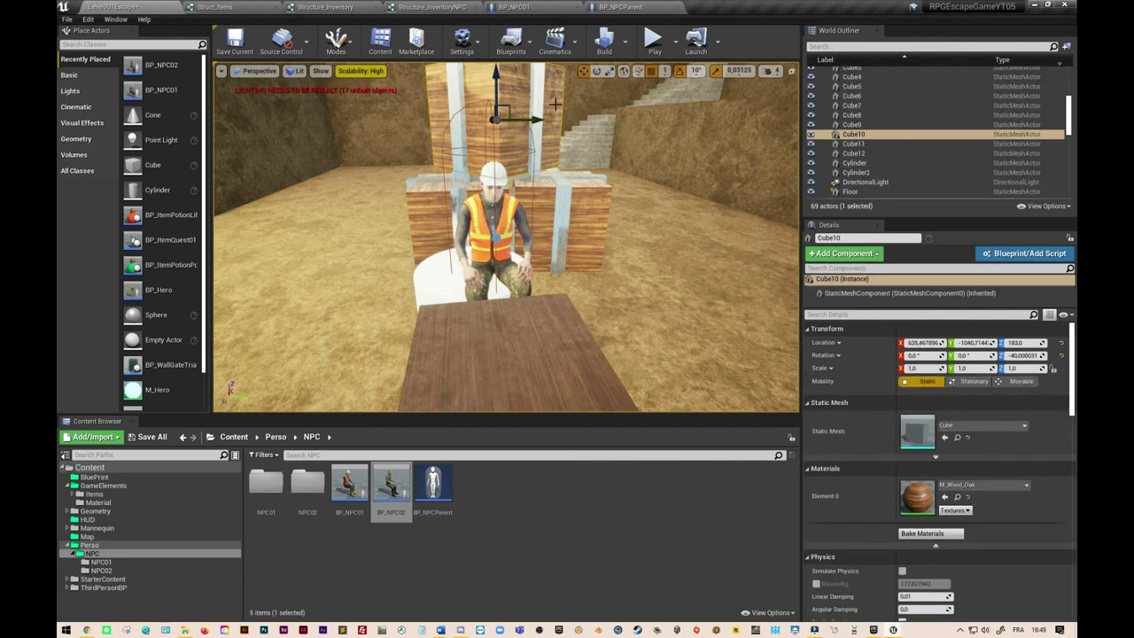
pyautogui.click(493, 236)
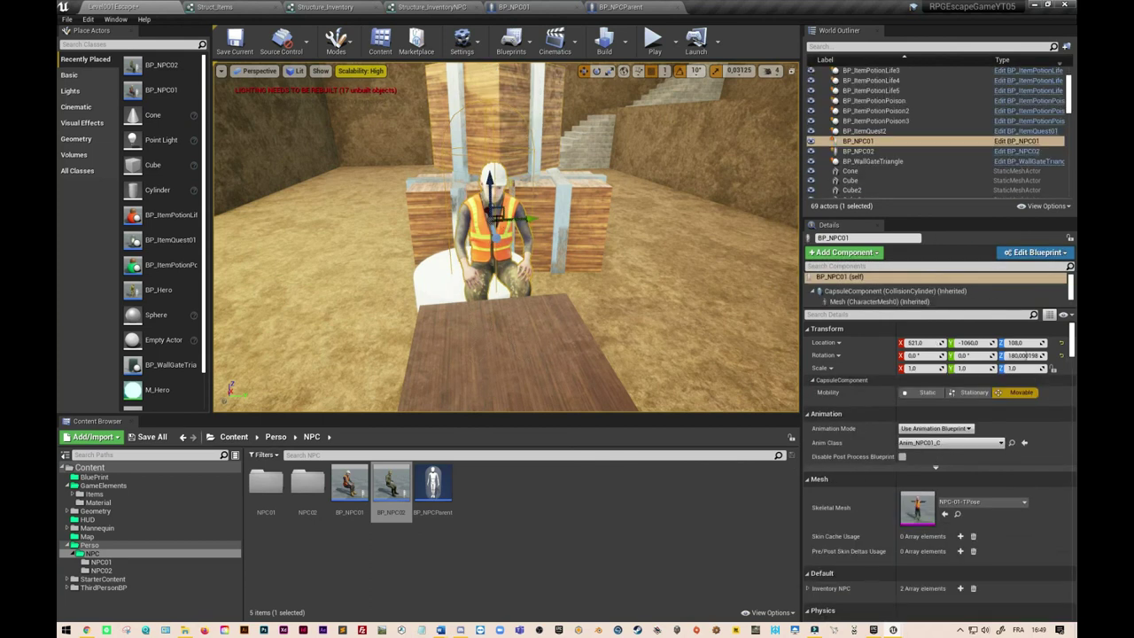
pyautogui.scroll(-2, 876, 551)
pyautogui.click(865, 536)
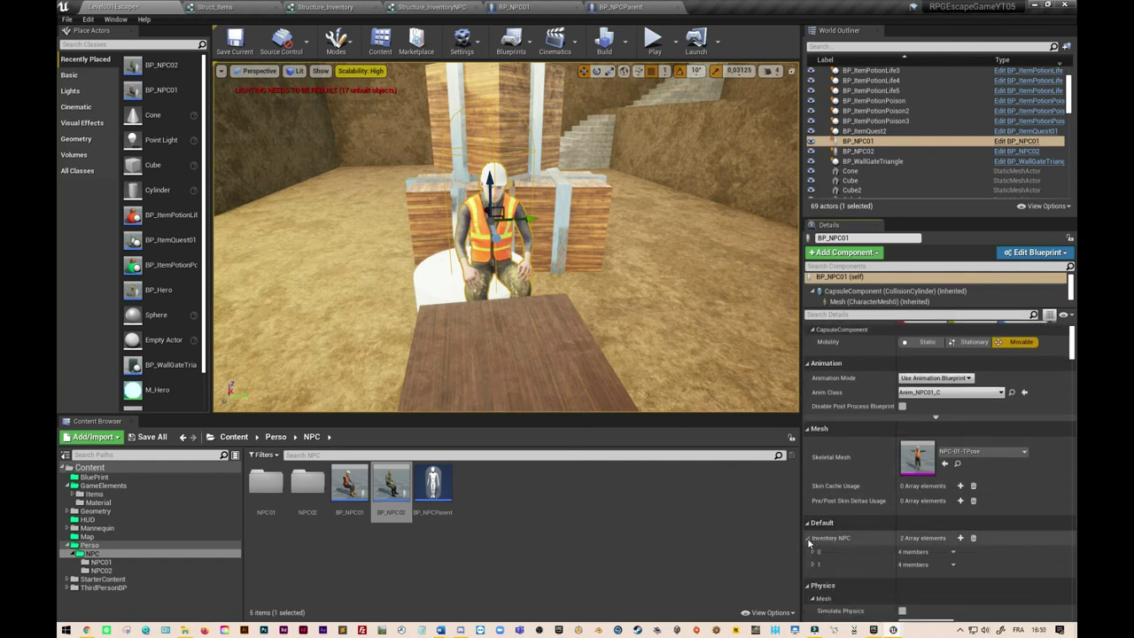
pyautogui.scroll(-2, 865, 534)
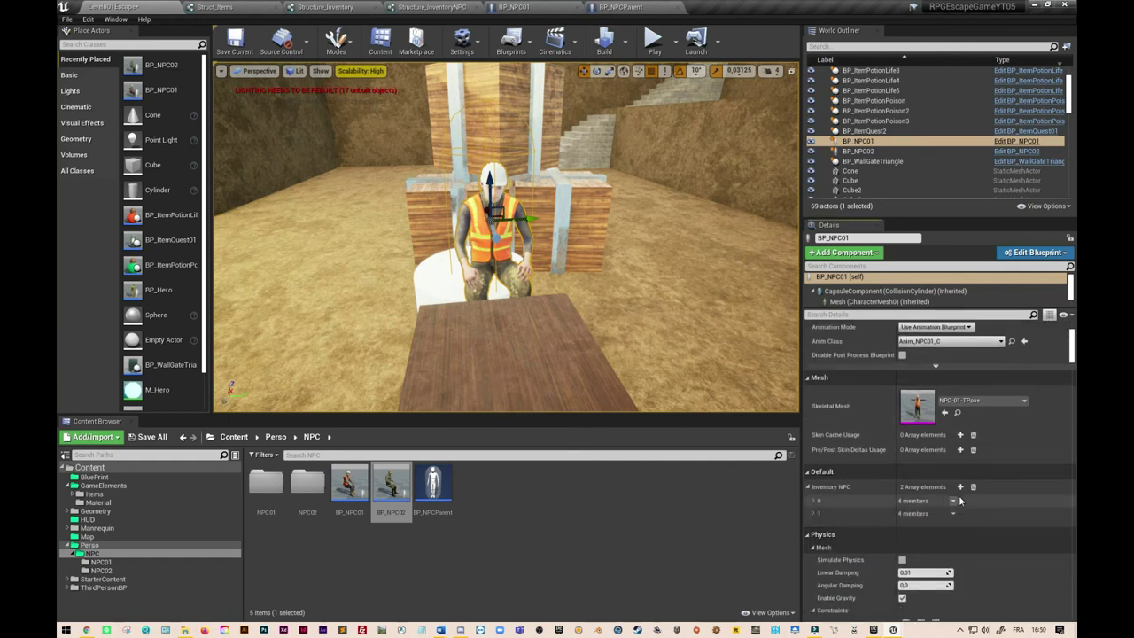
pyautogui.click(814, 503)
pyautogui.scroll(-3, 840, 508)
pyautogui.click(813, 501)
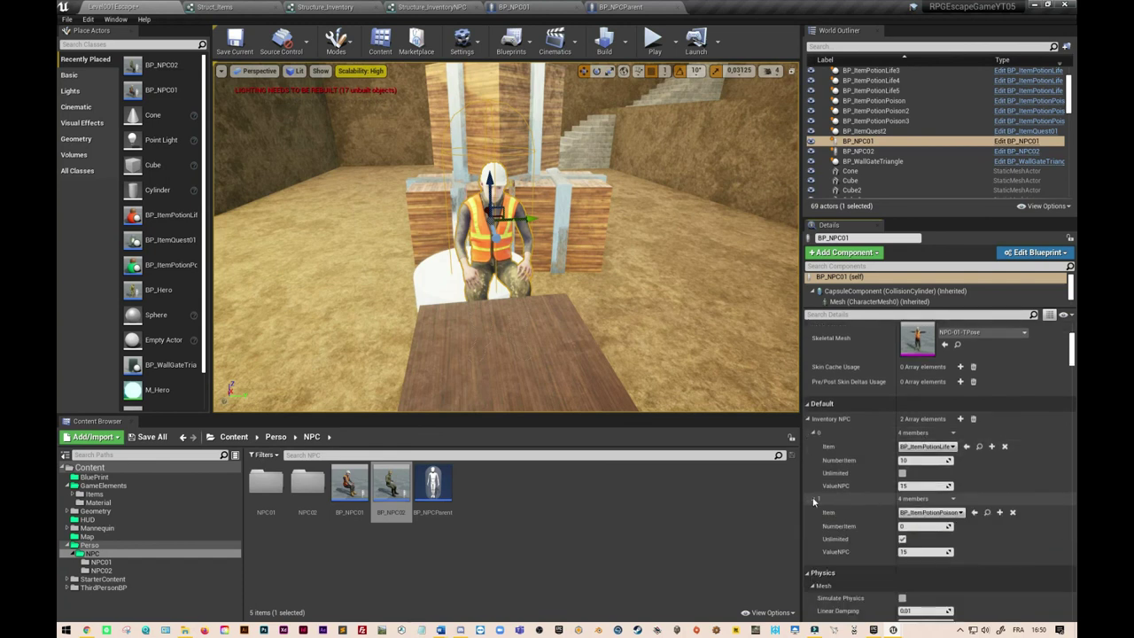